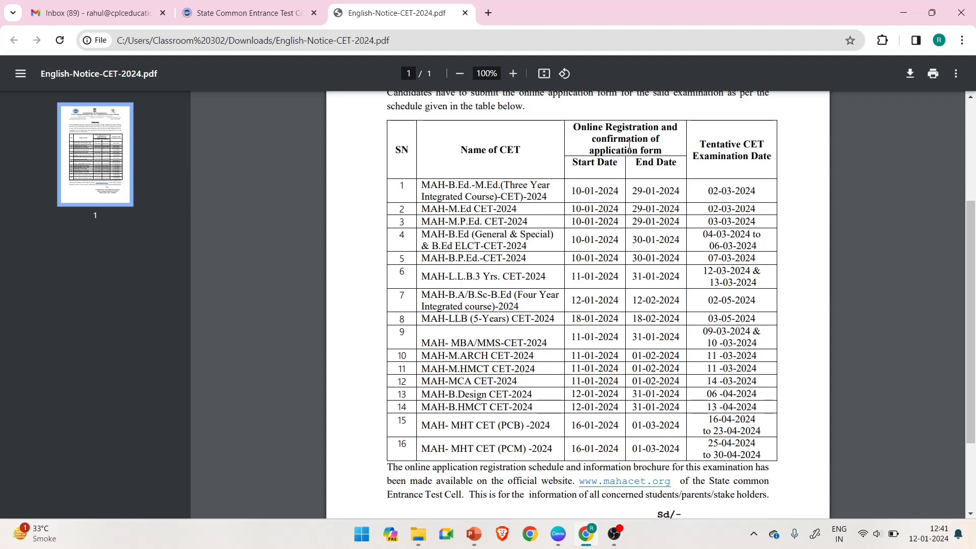
- Switch back to the State Common Entrance Test Cell home page tab
{"action": "left_click", "coordinate": [254, 18]}
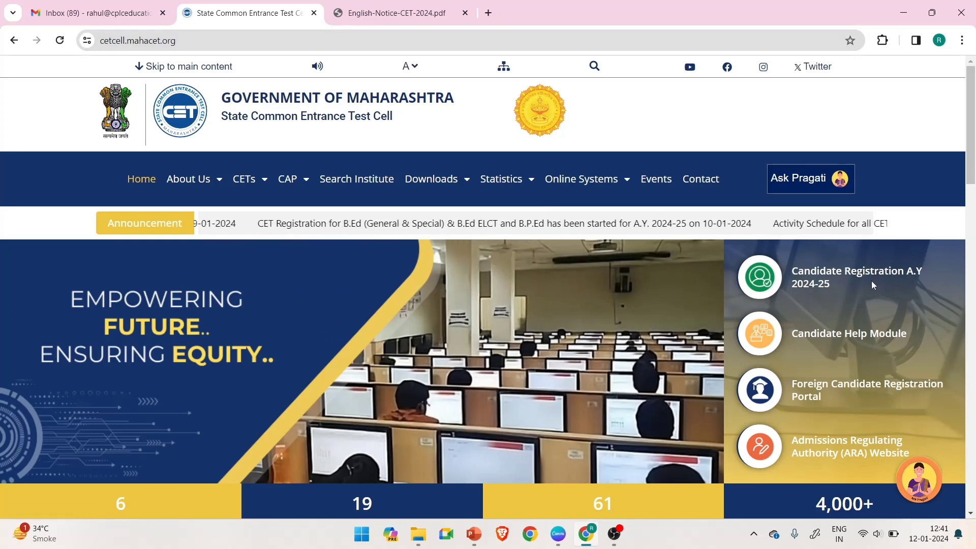
- Choose Candidate Registration A.Y 2024-25 and go to the Register form from Sign In
{"action": "left_click", "coordinate": [812, 280]}
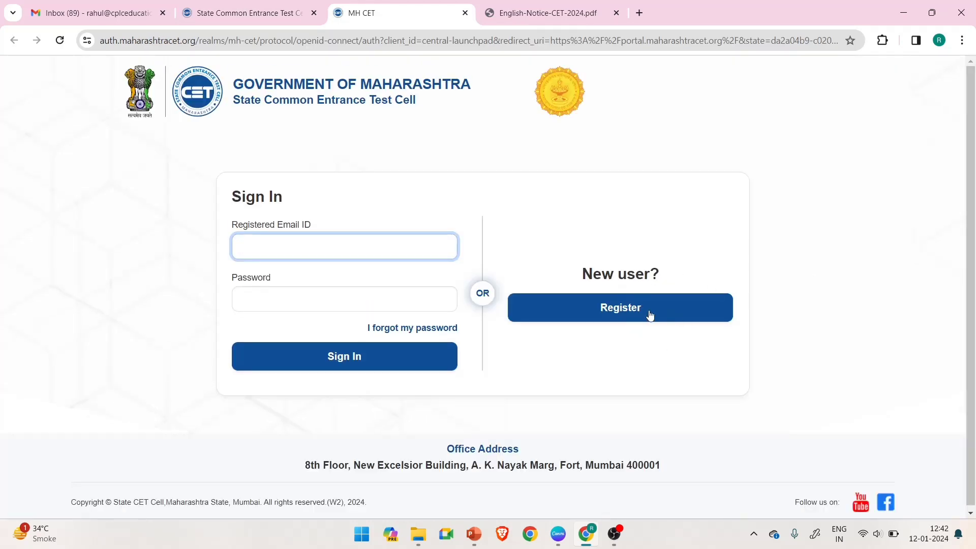
{"action": "left_click", "coordinate": [623, 315]}
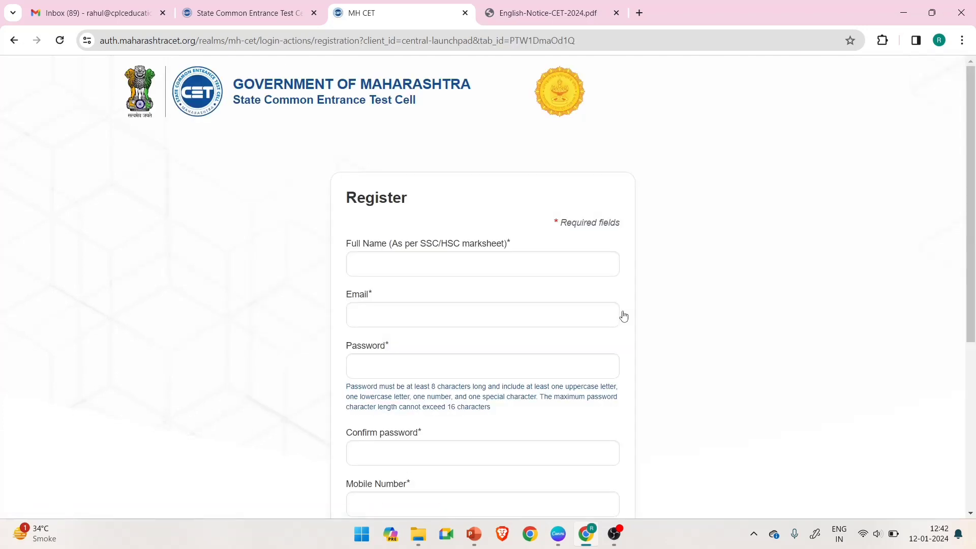
- Enter the candidate's full name, e-mail, password, mobile number and date of birth, then register
{"action": "left_click", "coordinate": [507, 267]}
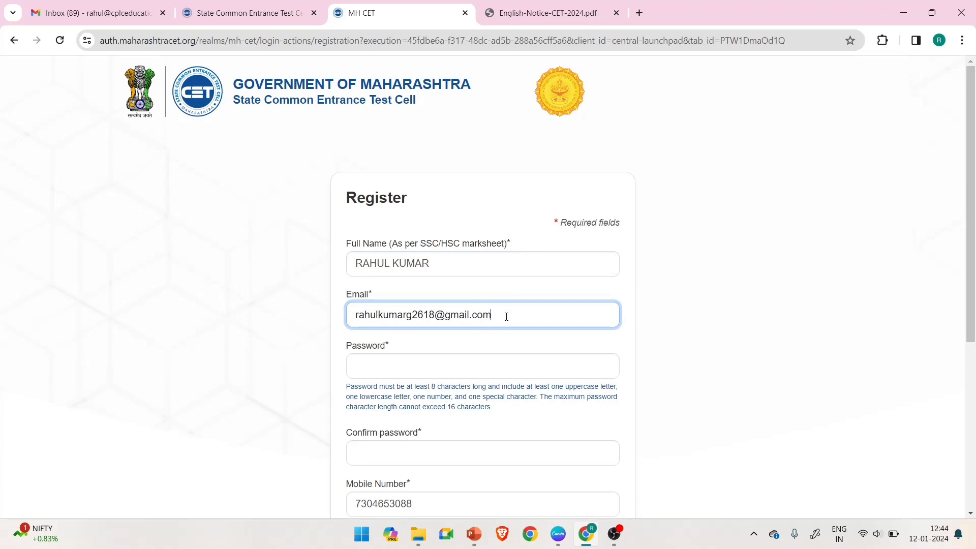
{"action": "left_click", "coordinate": [433, 364]}
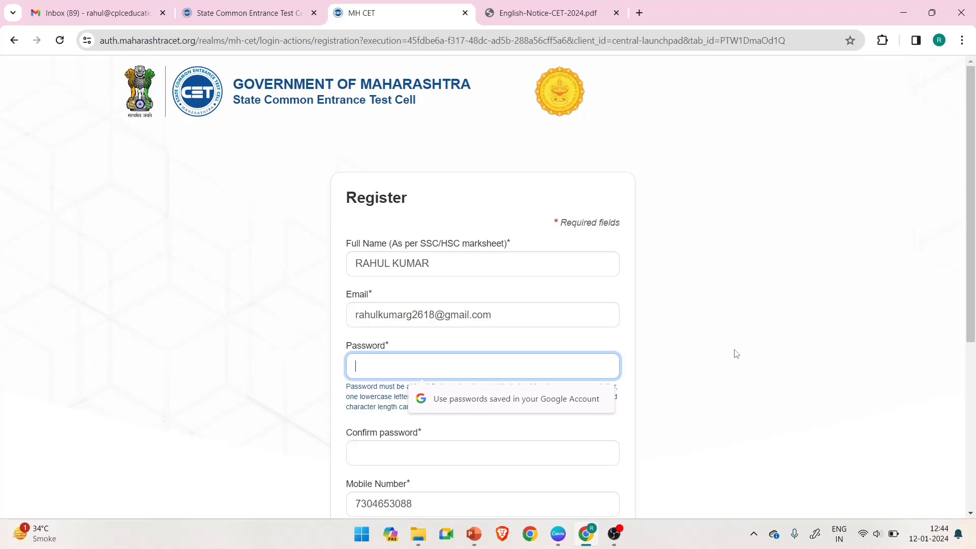
{"action": "left_click", "coordinate": [784, 339]}
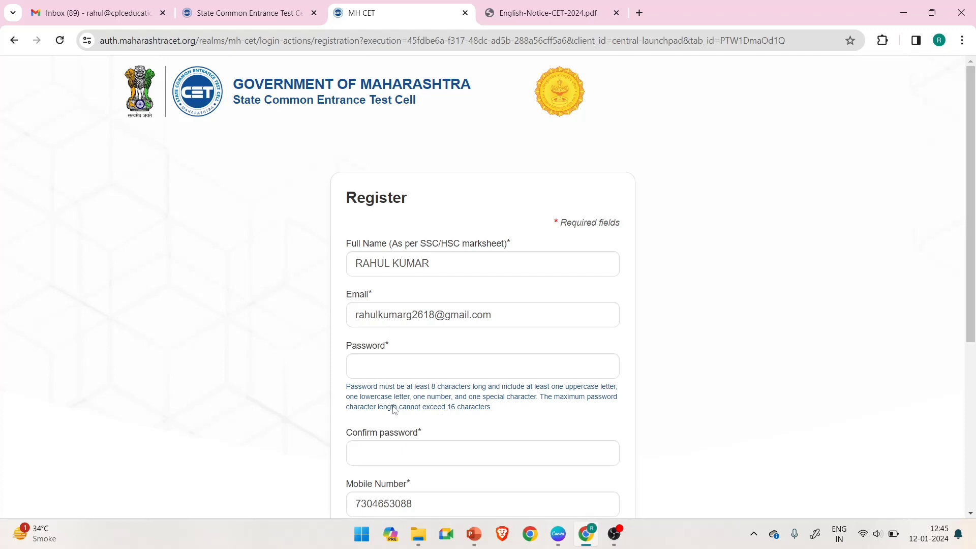
{"action": "left_click", "coordinate": [410, 367]}
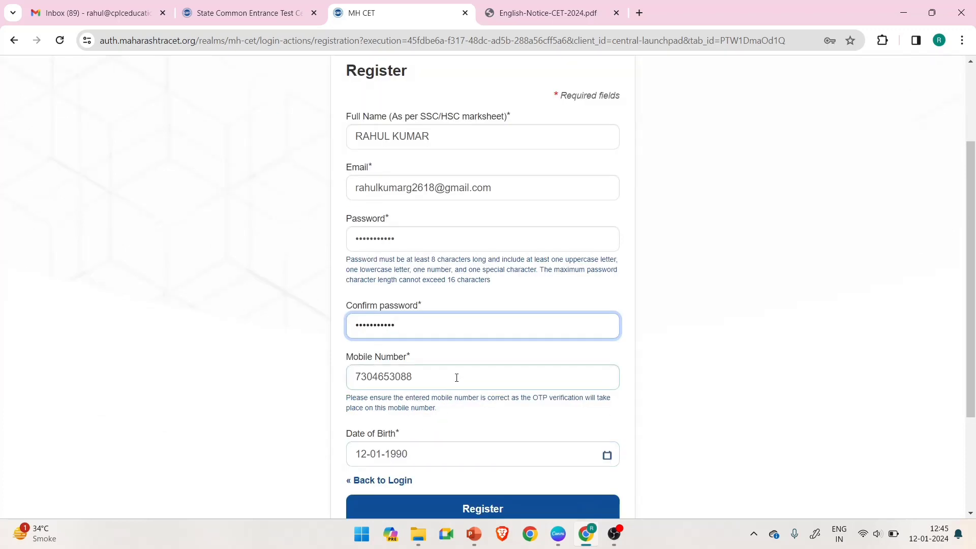
{"action": "left_click", "coordinate": [456, 377]}
{"action": "scroll", "coordinate": [457, 378], "scroll_direction": "down", "scroll_amount": 2}
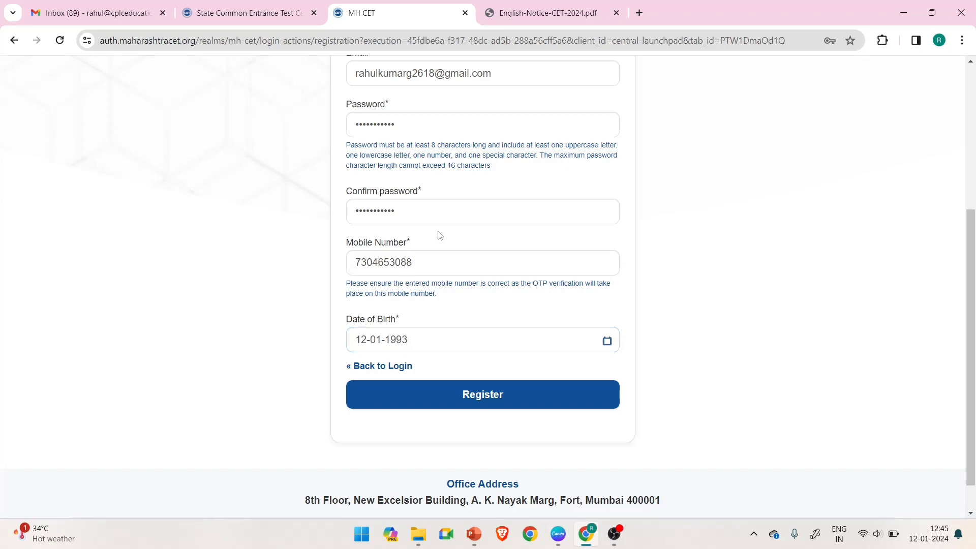
{"action": "scroll", "coordinate": [441, 263], "scroll_direction": "down", "scroll_amount": 1}
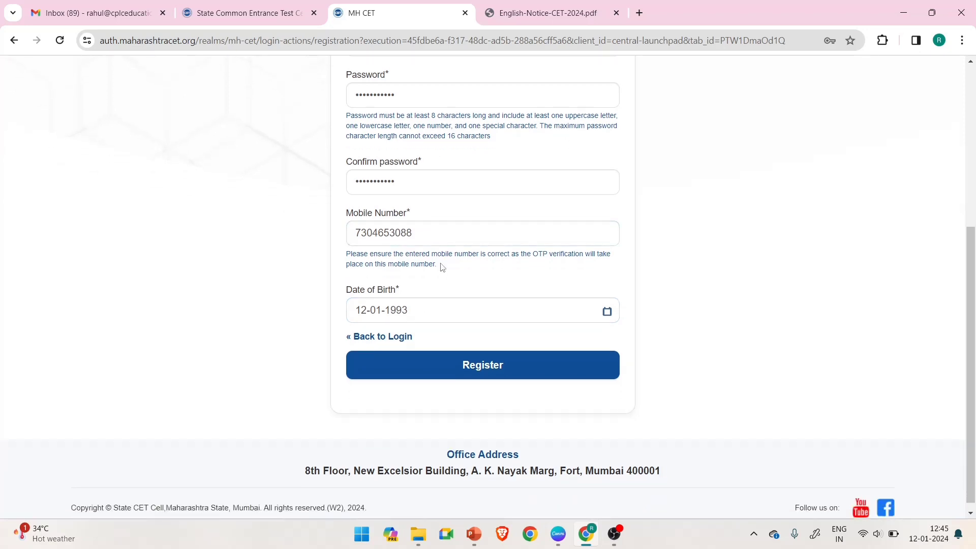
{"action": "left_click", "coordinate": [487, 366]}
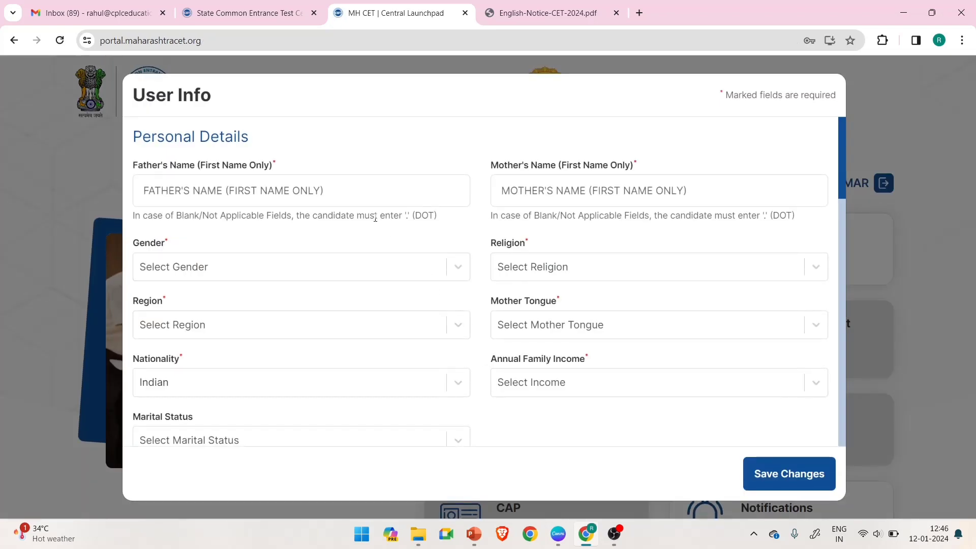
- Enter the father's and mother's first names in User Info
{"action": "left_click", "coordinate": [325, 193]}
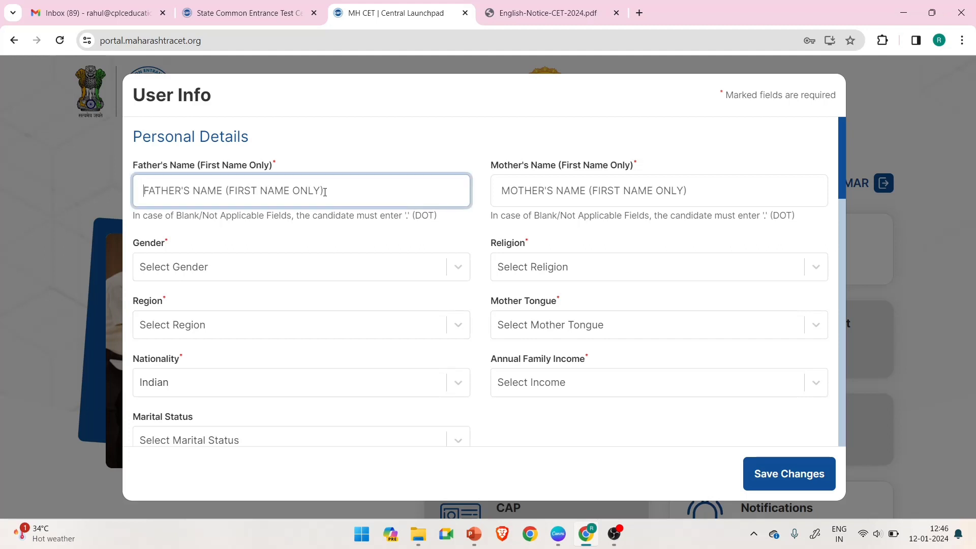
{"action": "type", "text": "XYX"}
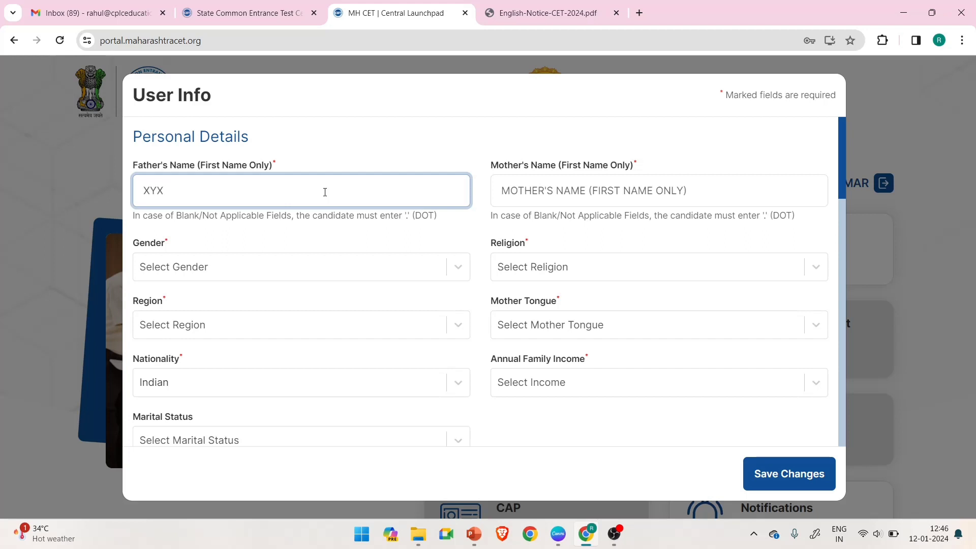
{"action": "key", "text": "BackSpace"}
{"action": "type", "text": "Z"}
{"action": "left_click", "coordinate": [560, 199]}
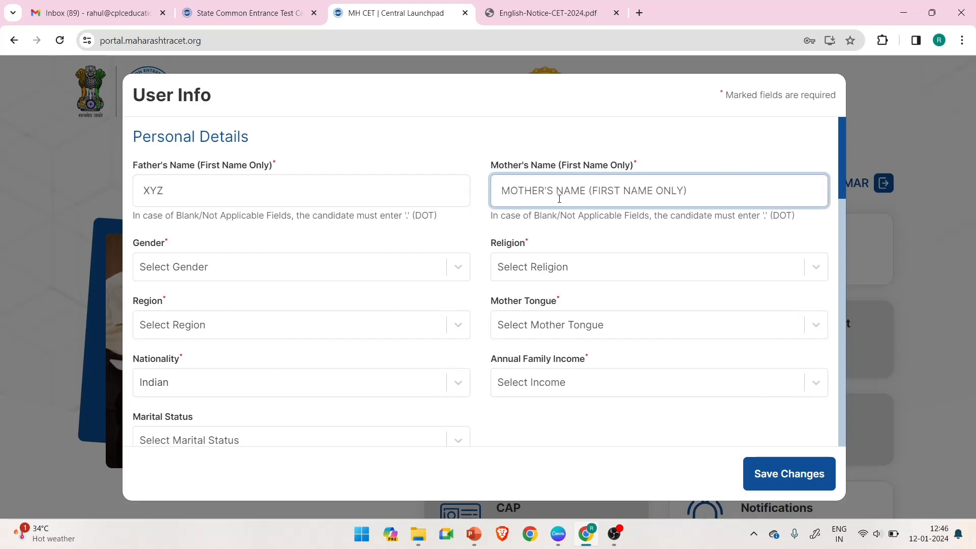
{"action": "type", "text": "XYZ"}
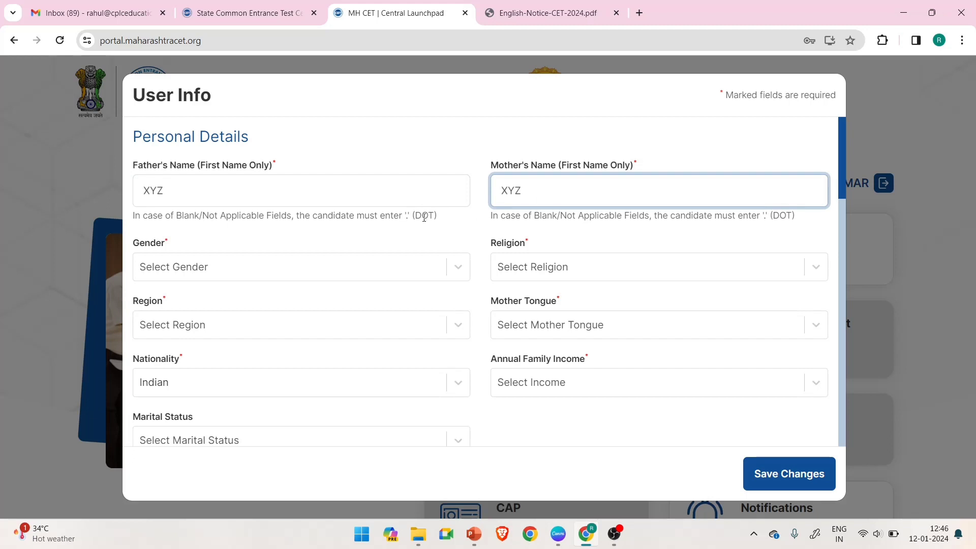
- Set gender Male, religion Hindu, region Rural and mother tongue Hindi
{"action": "left_click", "coordinate": [344, 265]}
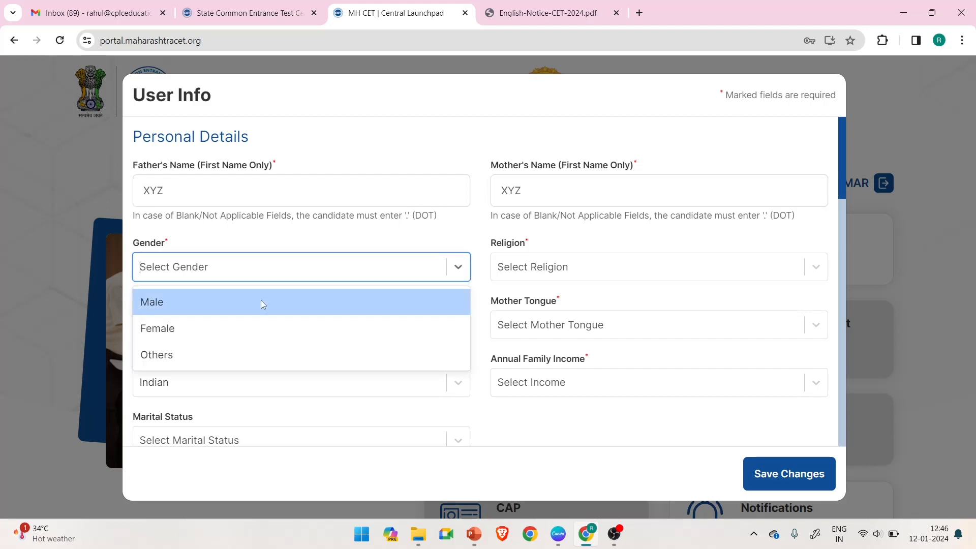
{"action": "left_click", "coordinate": [261, 300]}
{"action": "left_click", "coordinate": [553, 277]}
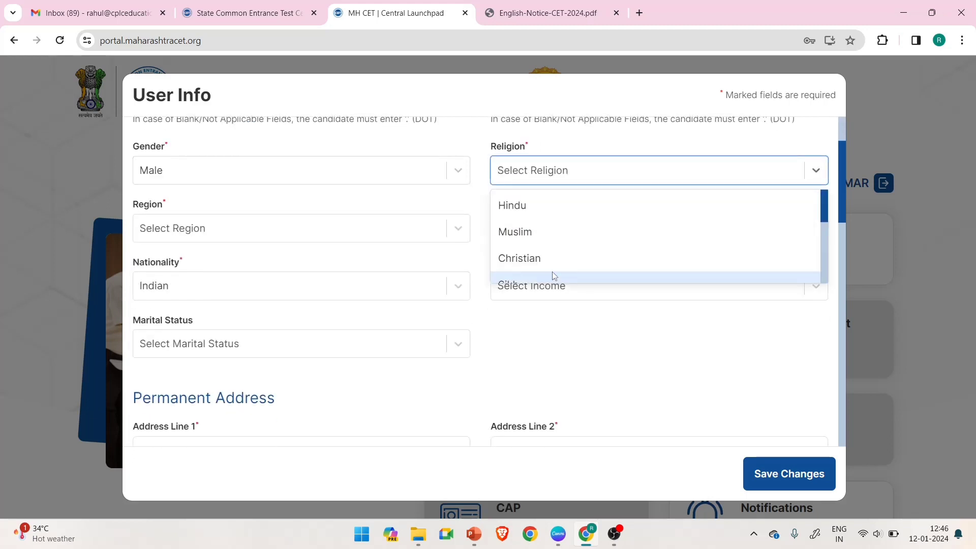
{"action": "left_click", "coordinate": [538, 209]}
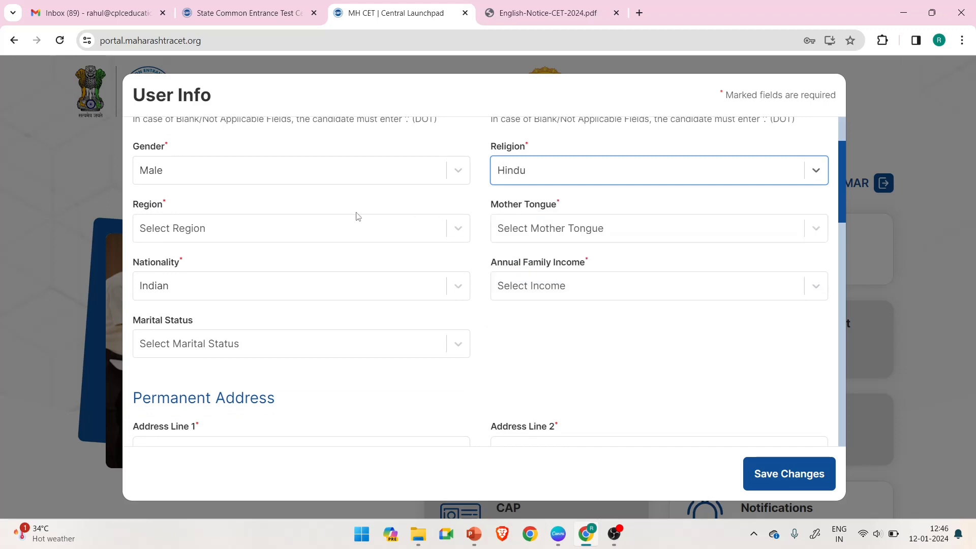
{"action": "left_click", "coordinate": [329, 231]}
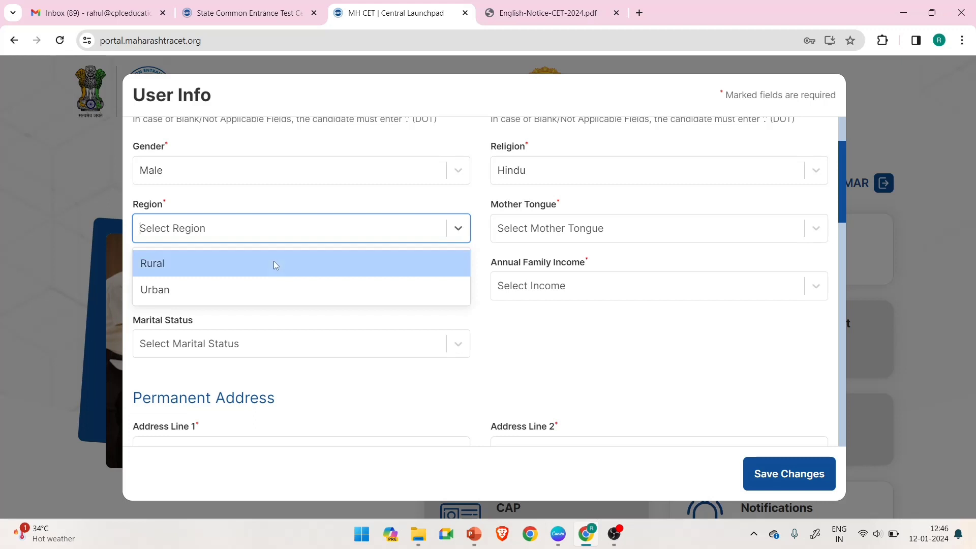
{"action": "left_click", "coordinate": [273, 263]}
{"action": "left_click", "coordinate": [560, 232]}
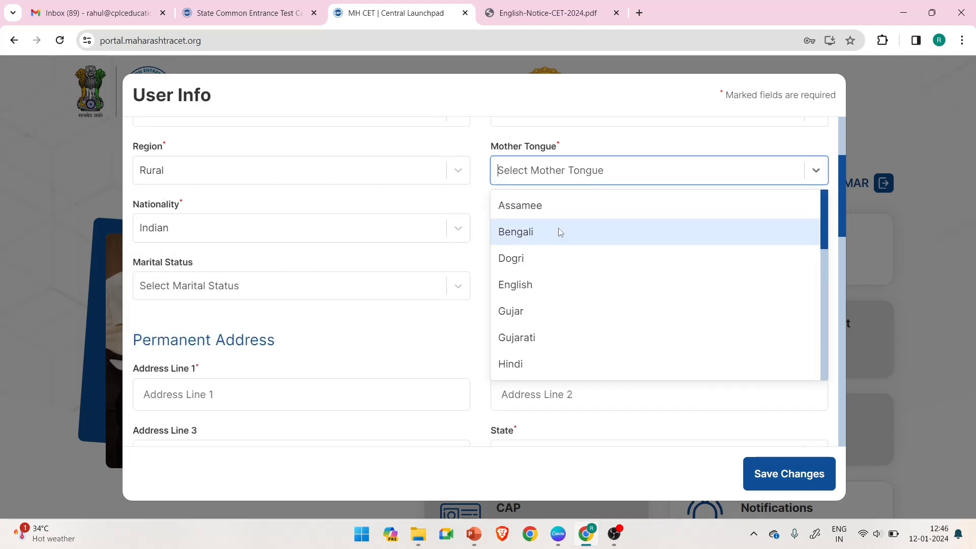
{"action": "left_click", "coordinate": [527, 358]}
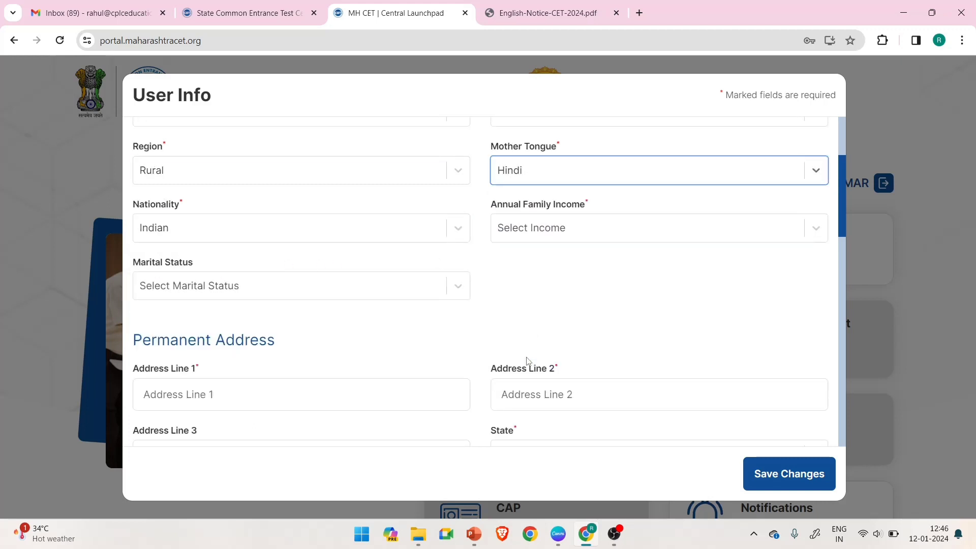
- Keep nationality Indian, set family income 5,00,001 - 5,50,000 and marital status UnMarried
{"action": "left_click", "coordinate": [247, 234]}
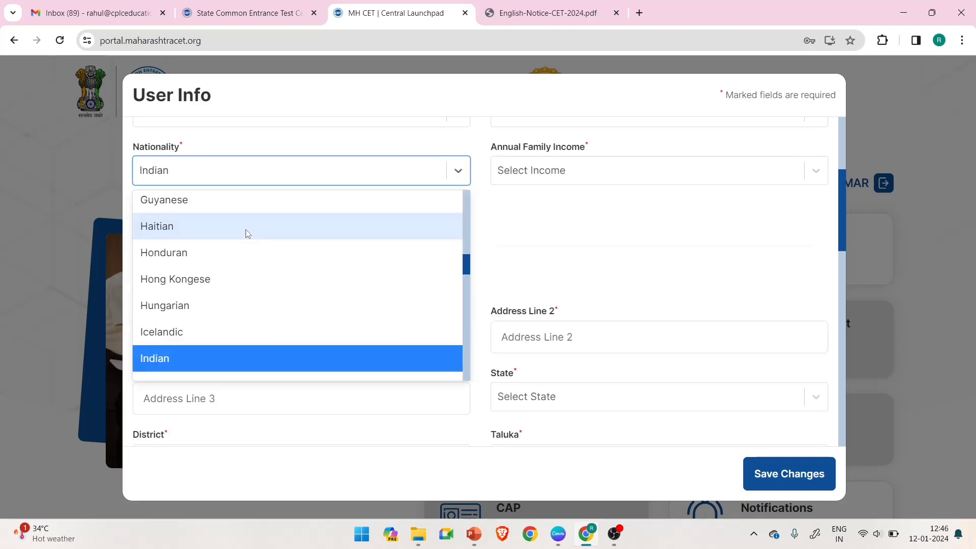
{"action": "left_click", "coordinate": [568, 237]}
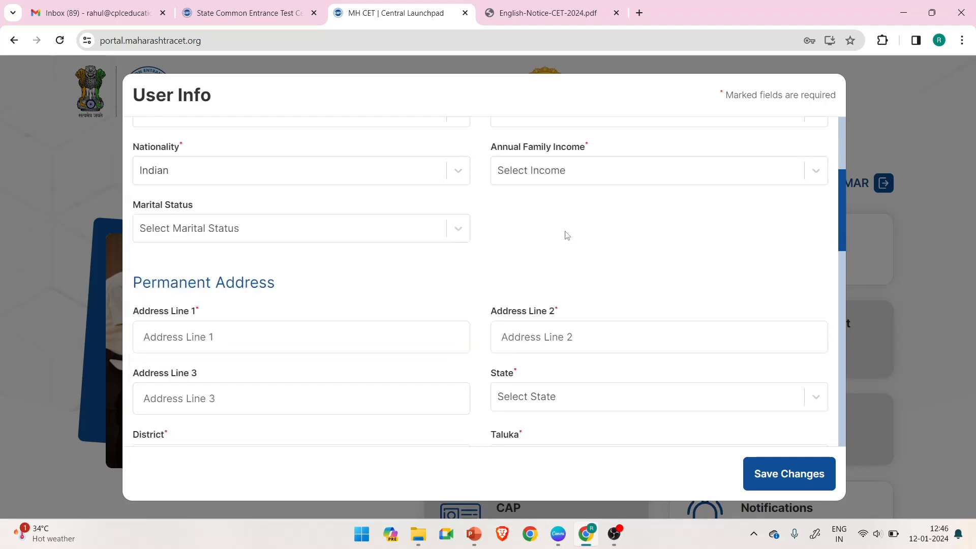
{"action": "left_click", "coordinate": [569, 177]}
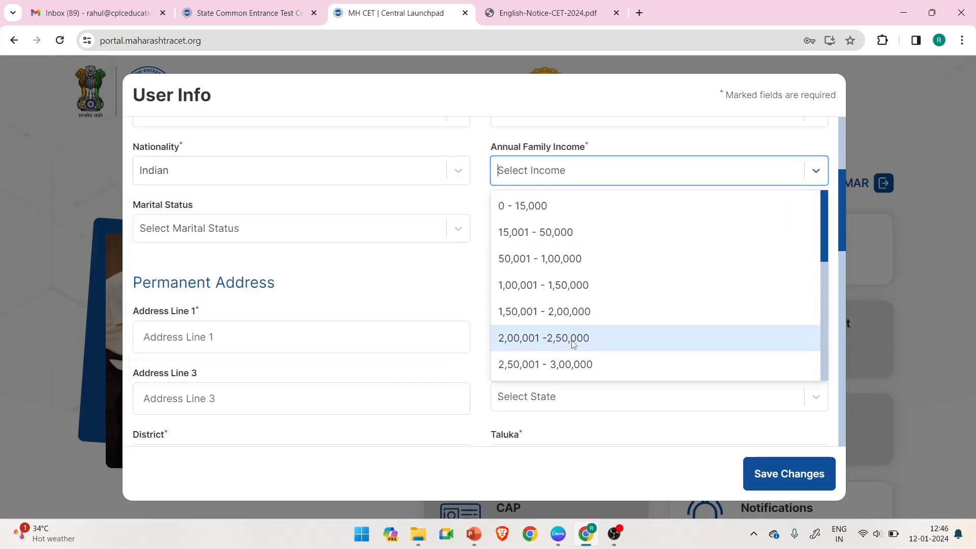
{"action": "scroll", "coordinate": [573, 345], "scroll_direction": "down", "scroll_amount": 5}
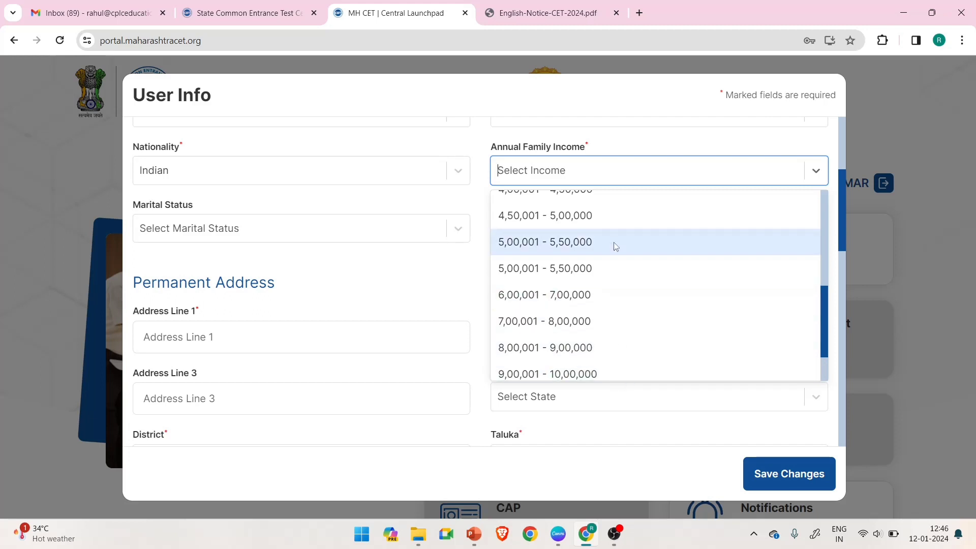
{"action": "left_click", "coordinate": [603, 264]}
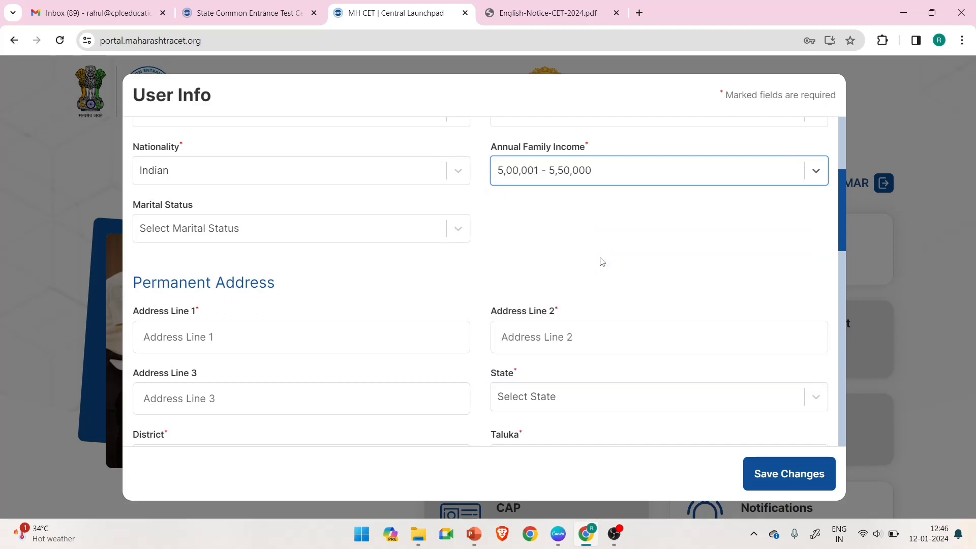
{"action": "left_click", "coordinate": [350, 227]}
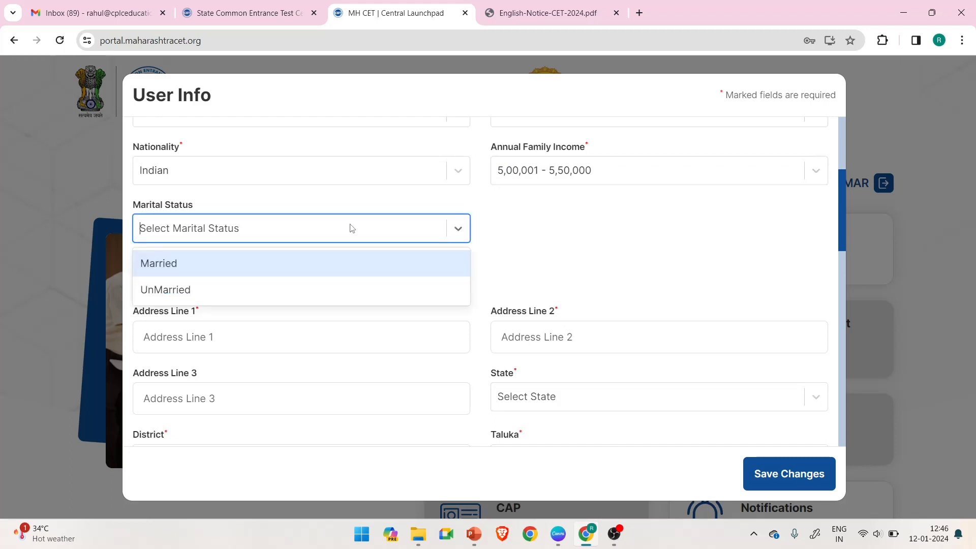
{"action": "left_click", "coordinate": [292, 269]}
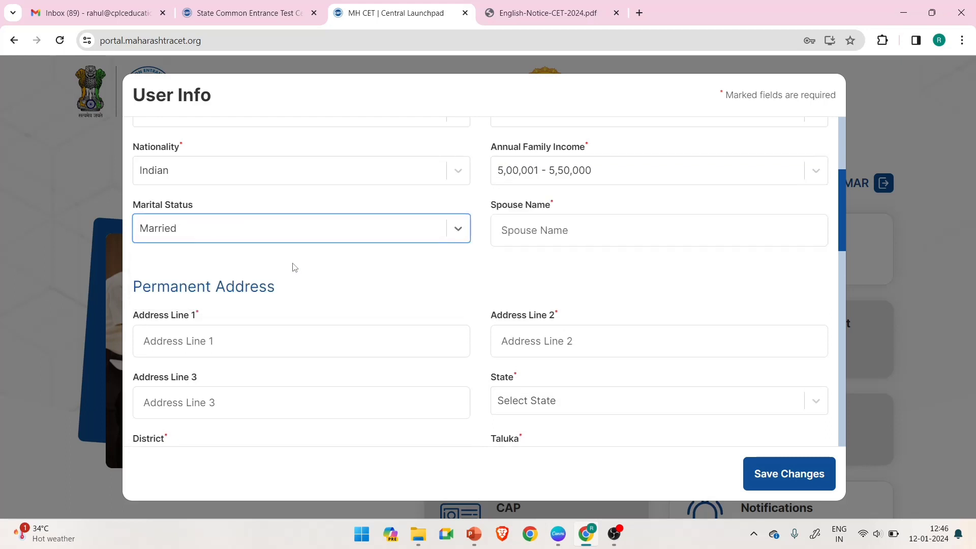
{"action": "left_click", "coordinate": [319, 242]}
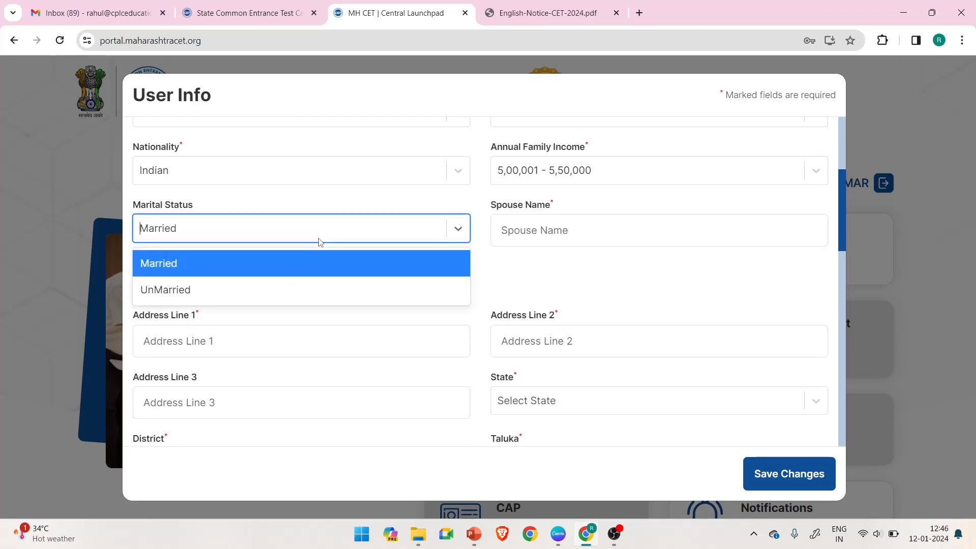
{"action": "left_click", "coordinate": [294, 280]}
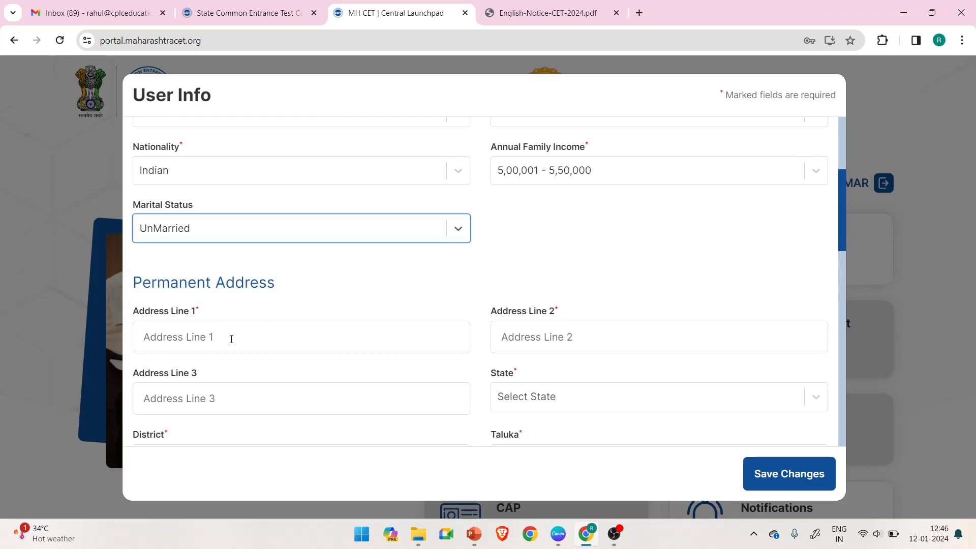
{"action": "scroll", "coordinate": [231, 340], "scroll_direction": "down", "scroll_amount": 2}
- Enter the first permanent address line and tick 'Same as Permanent Address'
{"action": "left_click", "coordinate": [244, 249]}
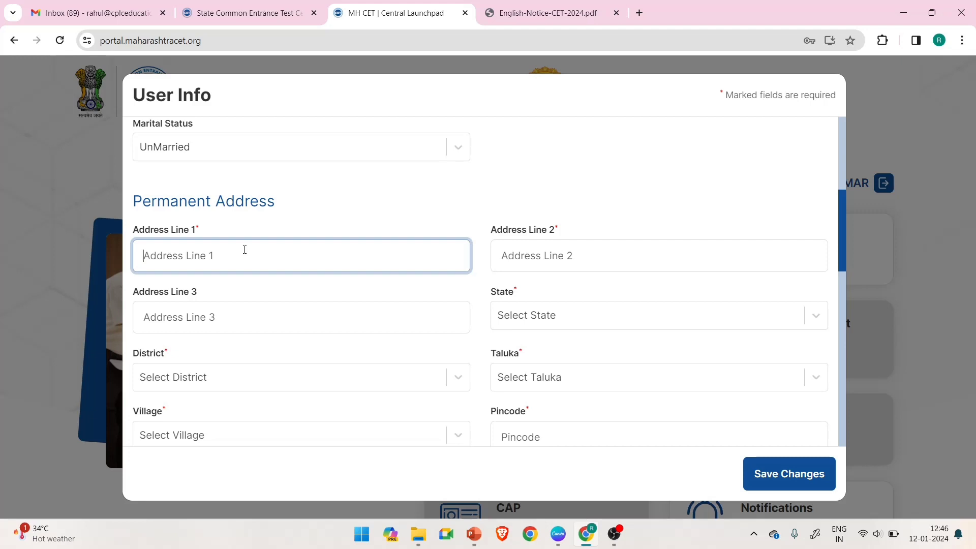
{"action": "type", "text": "sai leela"}
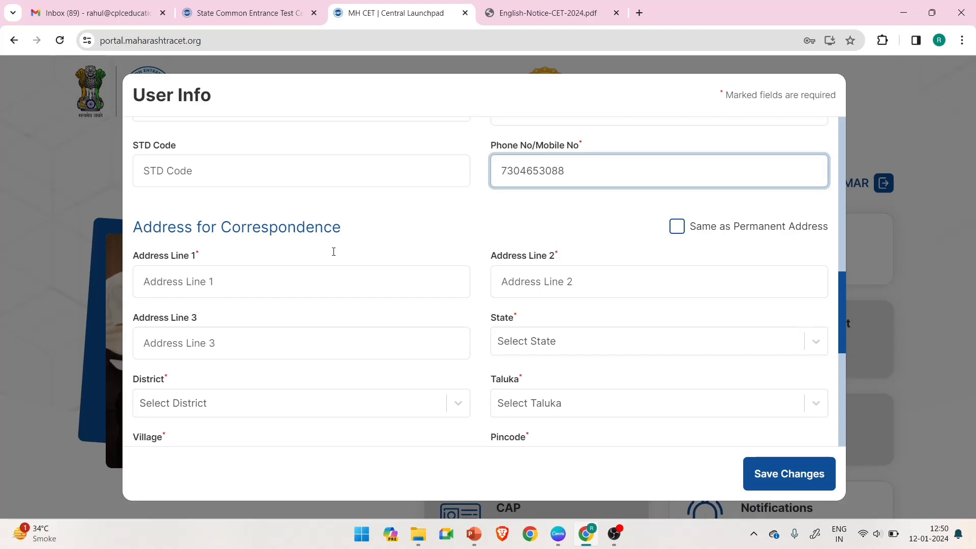
{"action": "left_click", "coordinate": [681, 230]}
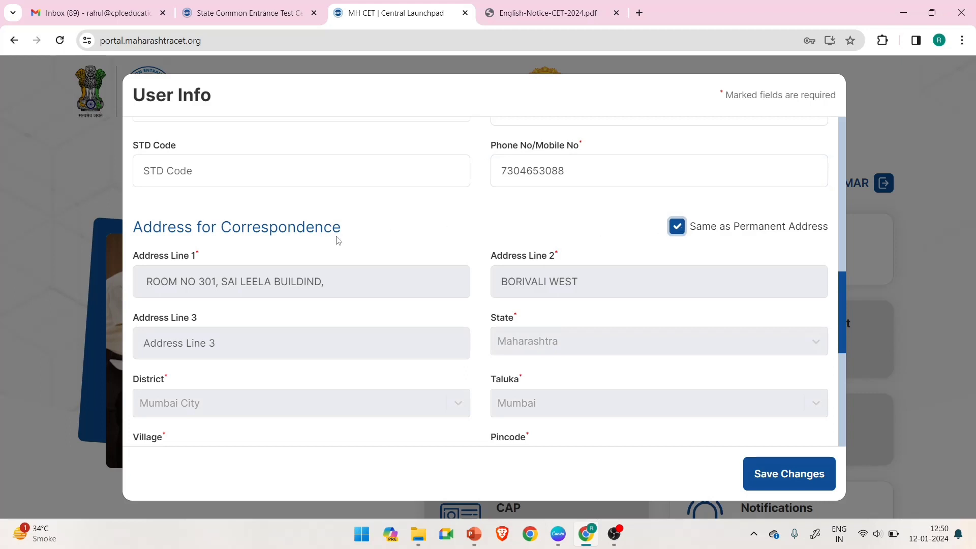
{"action": "scroll", "coordinate": [338, 240], "scroll_direction": "down", "scroll_amount": 5}
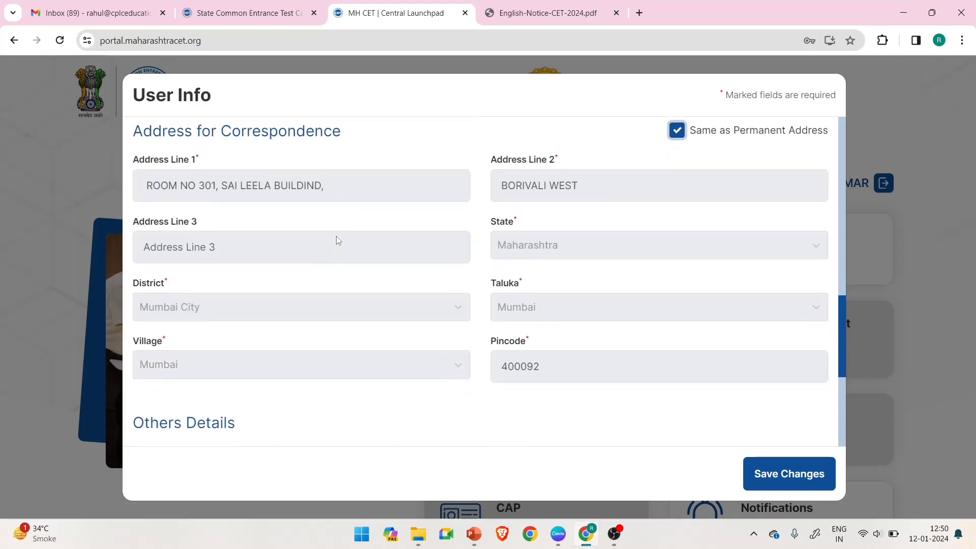
{"action": "scroll", "coordinate": [338, 240], "scroll_direction": "down", "scroll_amount": 1}
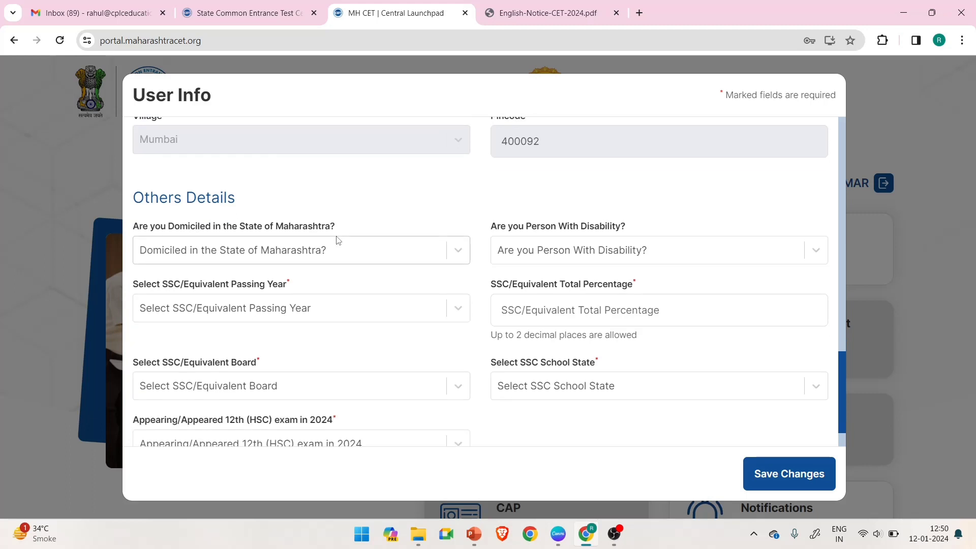
- Answer Yes to Maharashtra domicile and No to minority and disability
{"action": "left_click", "coordinate": [285, 250]}
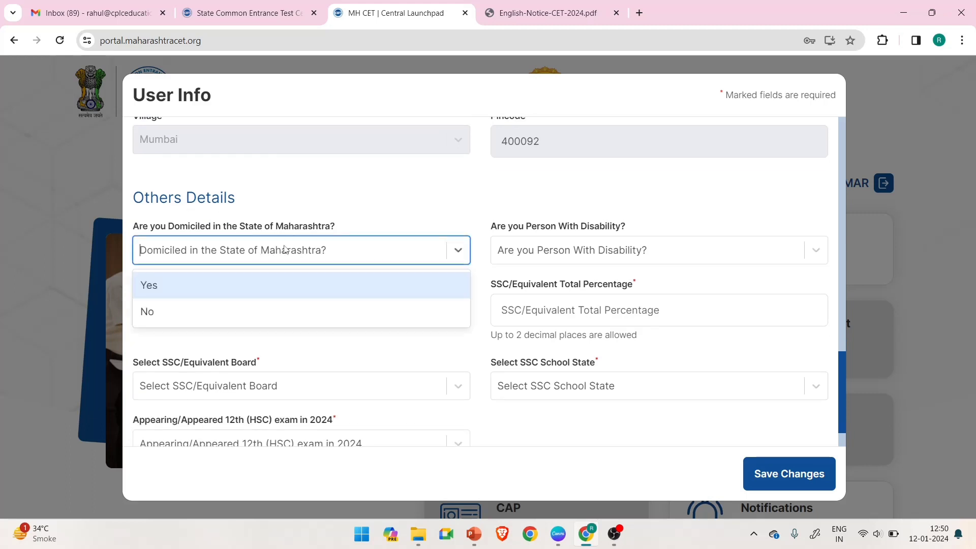
{"action": "left_click", "coordinate": [270, 285]}
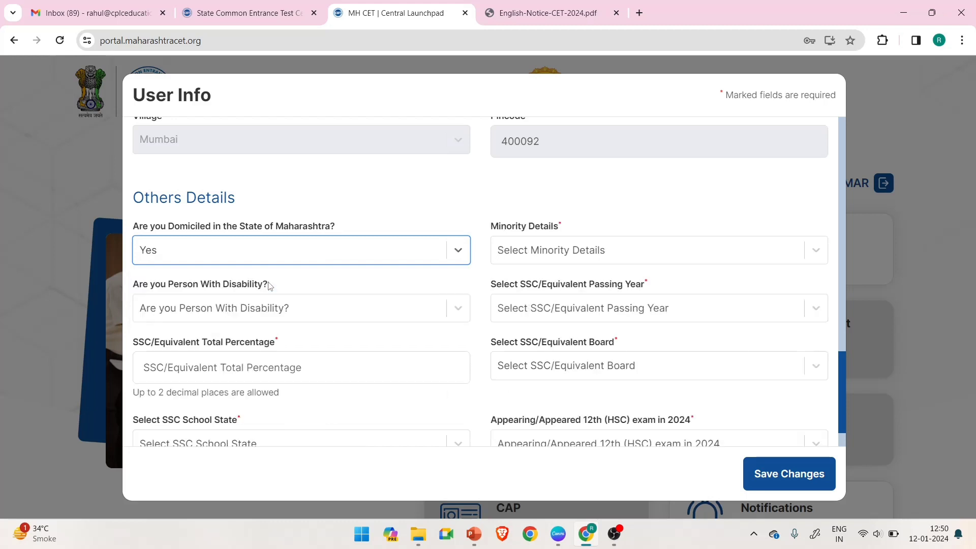
{"action": "left_click", "coordinate": [308, 260]}
{"action": "left_click", "coordinate": [287, 312]}
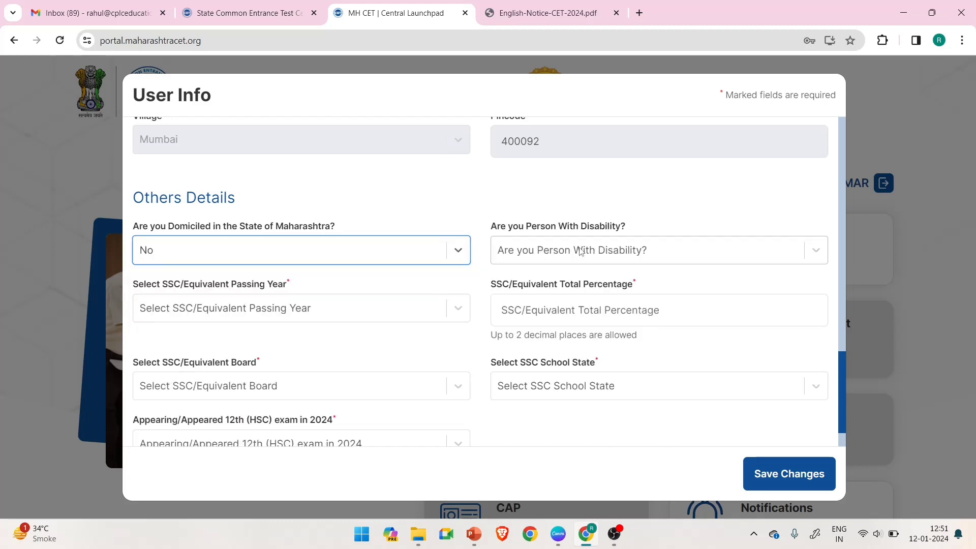
{"action": "left_click", "coordinate": [434, 252]}
{"action": "left_click", "coordinate": [350, 292]}
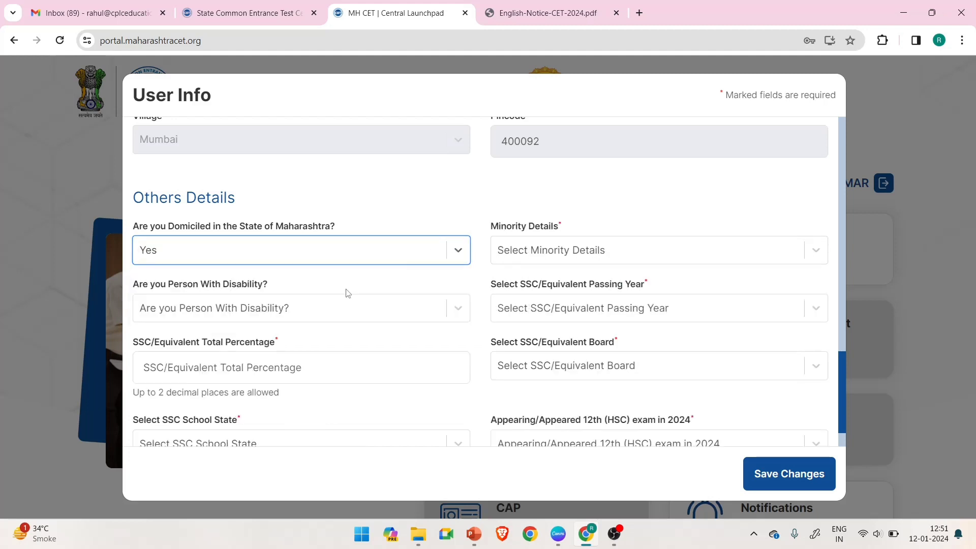
{"action": "left_click", "coordinate": [537, 254]}
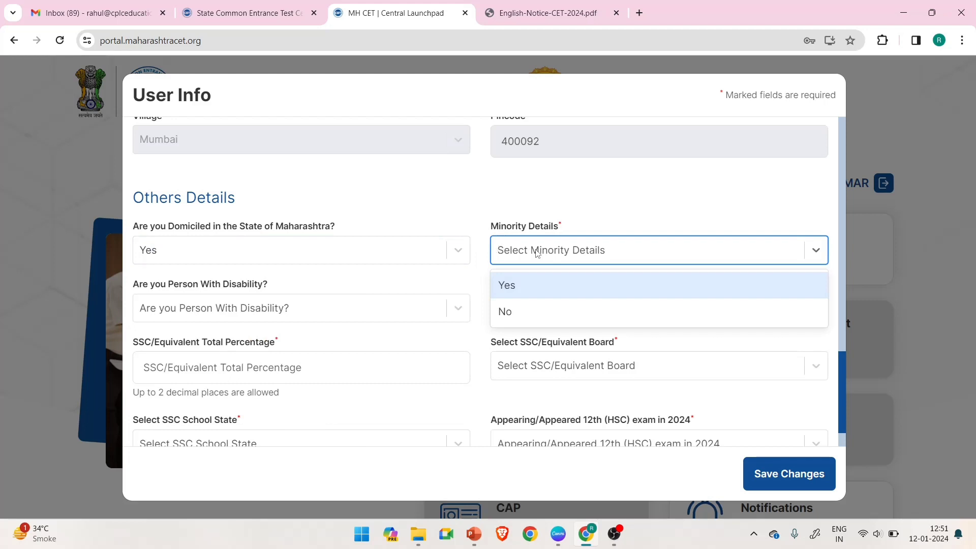
{"action": "left_click", "coordinate": [533, 312]}
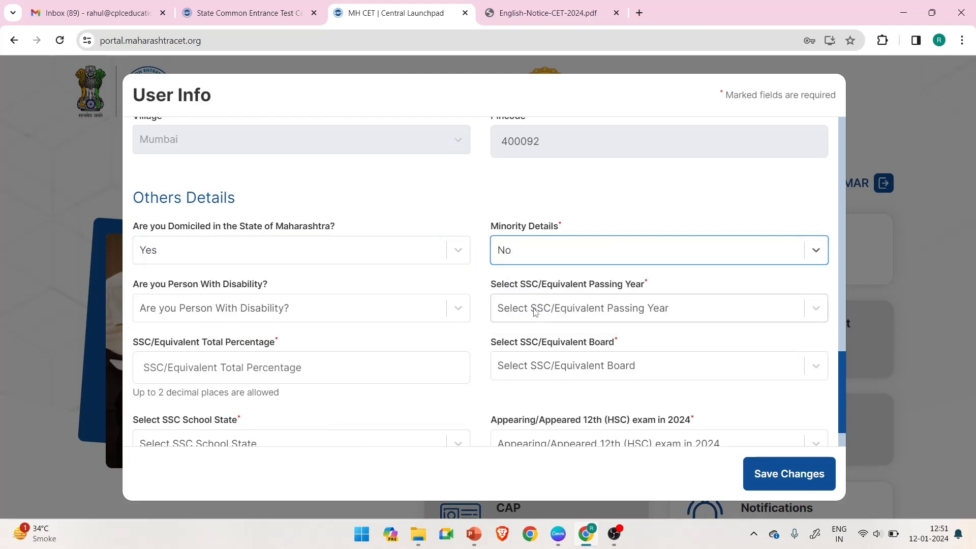
{"action": "left_click", "coordinate": [321, 306]}
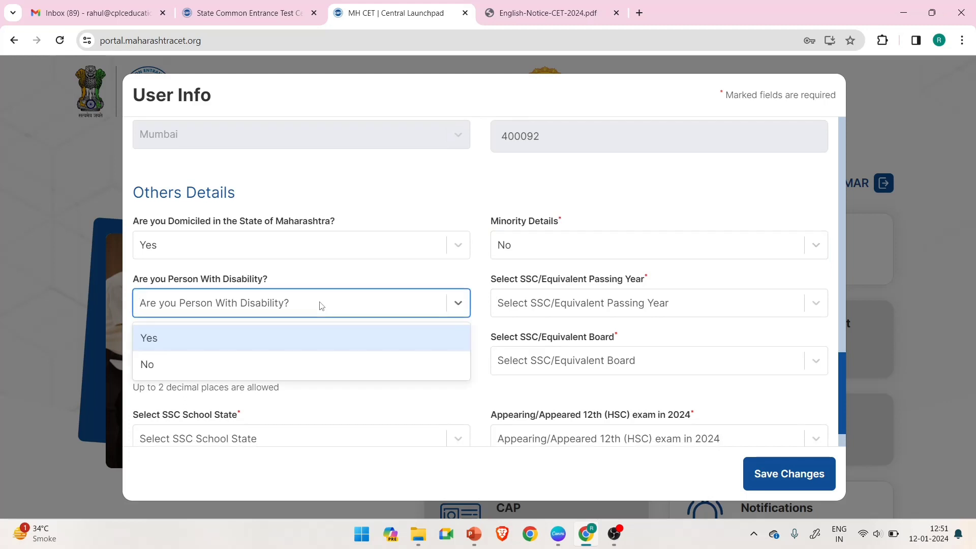
{"action": "left_click", "coordinate": [283, 361]}
- Enter SSC details: year 2010, 85.00%, Maharashtra State Board, school in Maharashtra
{"action": "left_click", "coordinate": [527, 308]}
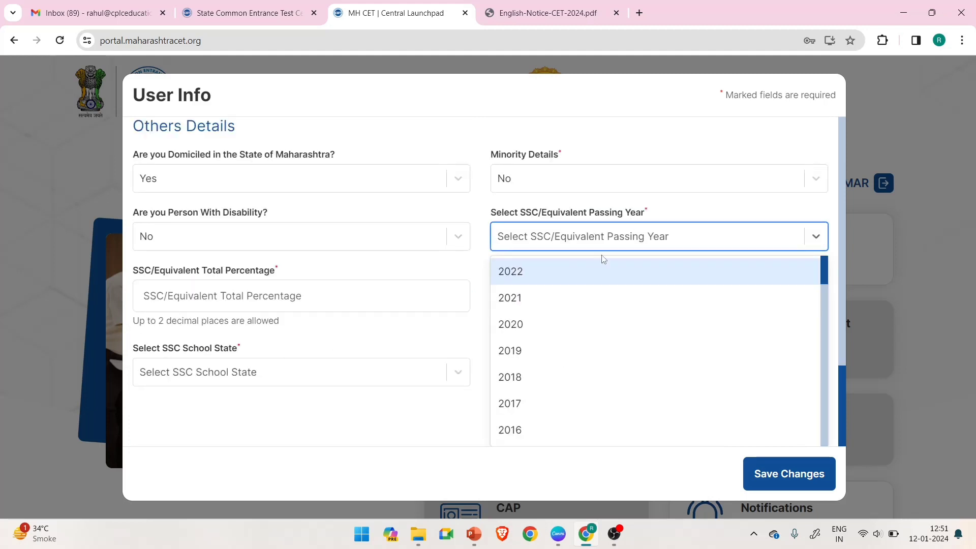
{"action": "scroll", "coordinate": [566, 376], "scroll_direction": "down", "scroll_amount": 5}
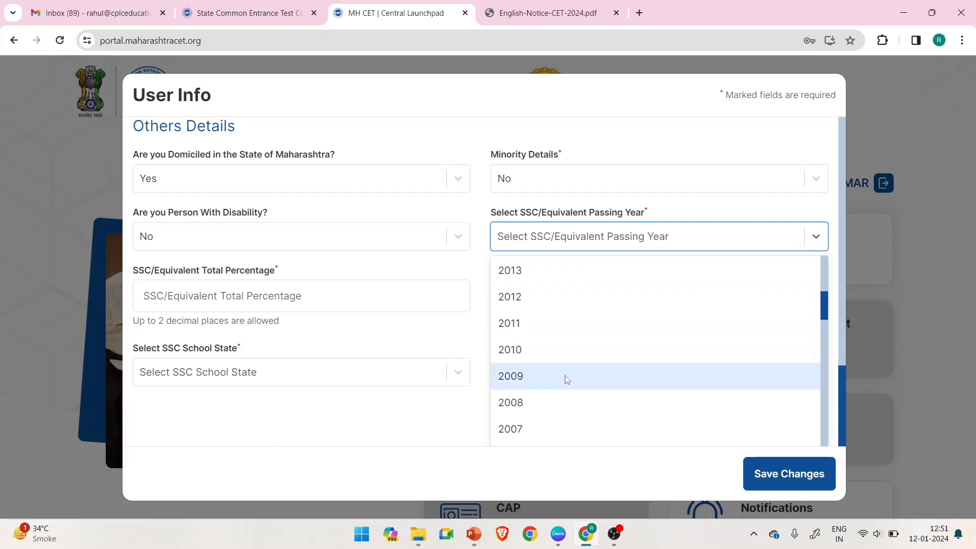
{"action": "left_click", "coordinate": [546, 357]}
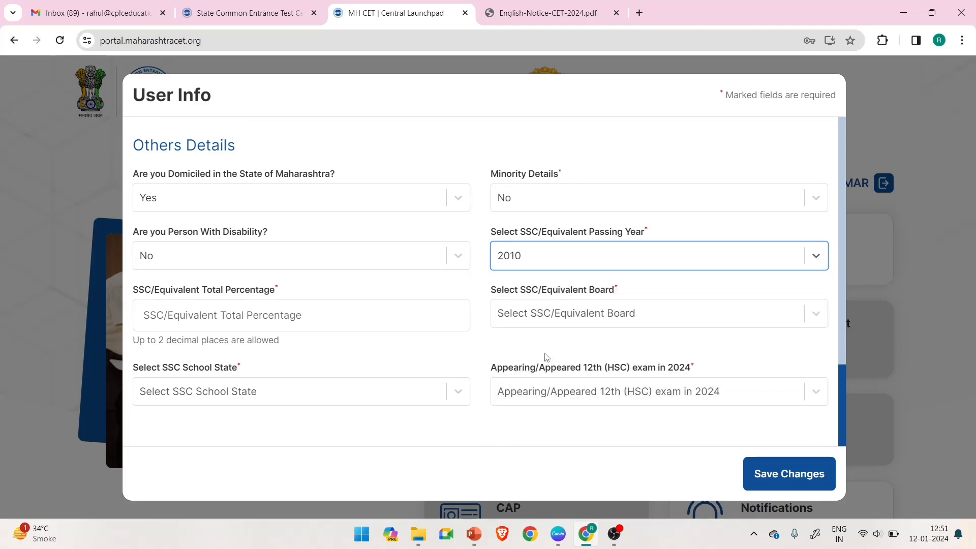
{"action": "left_click", "coordinate": [322, 314]}
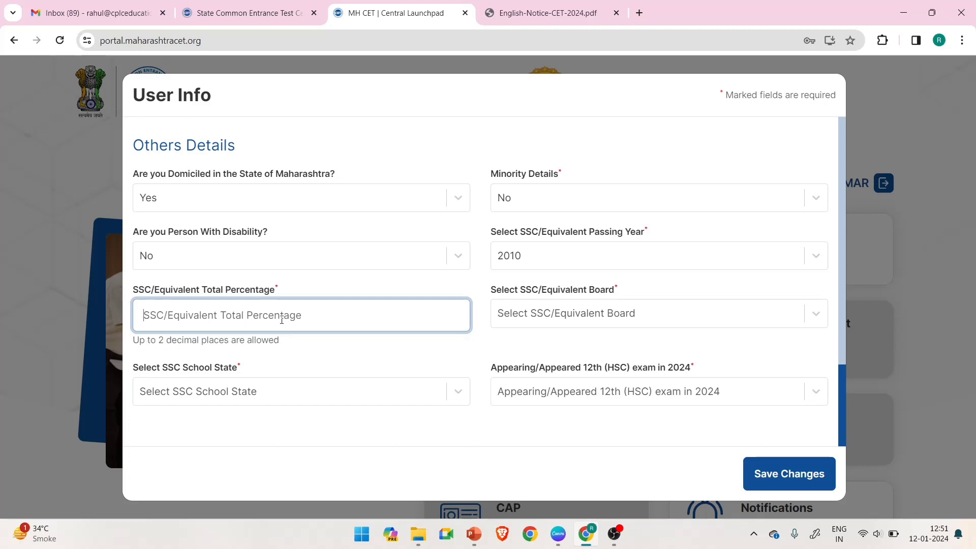
{"action": "type", "text": "85.00"}
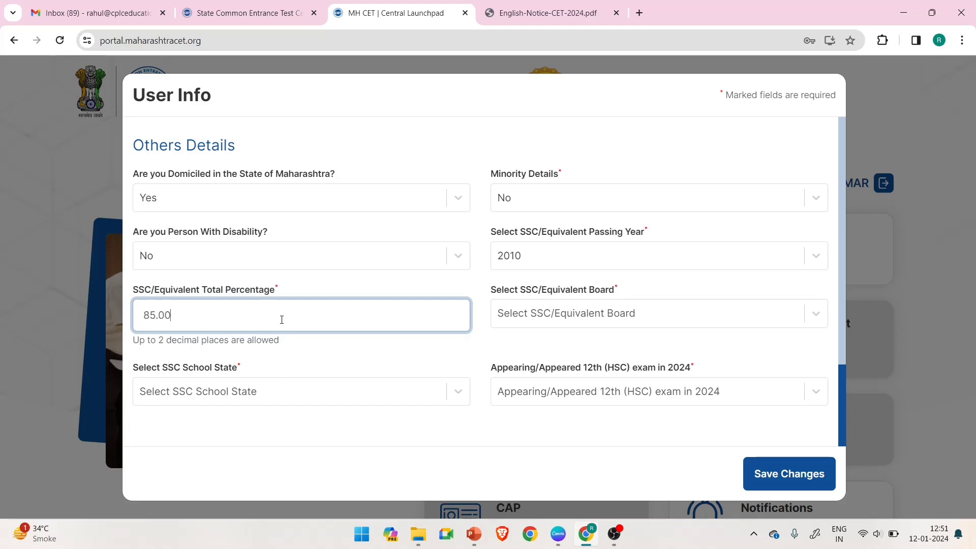
{"action": "left_click", "coordinate": [568, 322]}
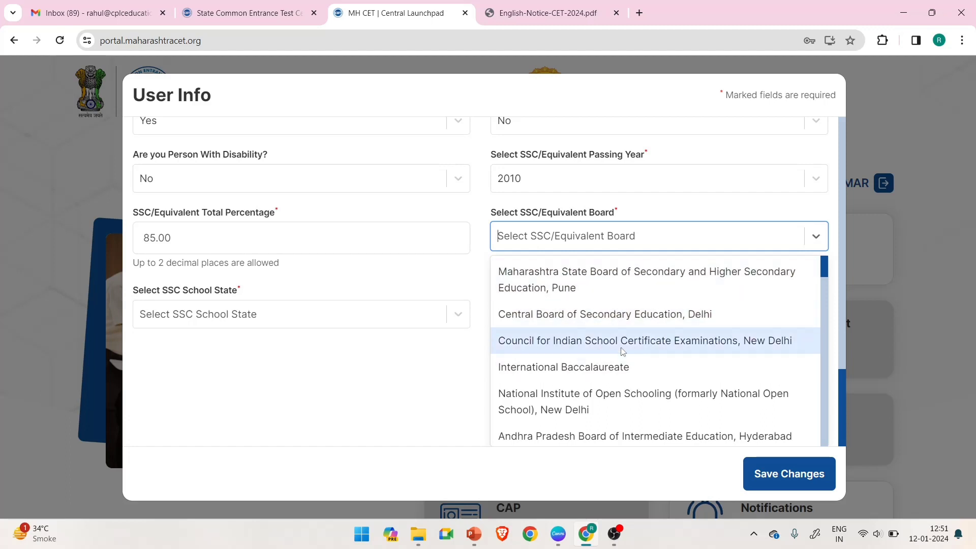
{"action": "left_click", "coordinate": [554, 272]}
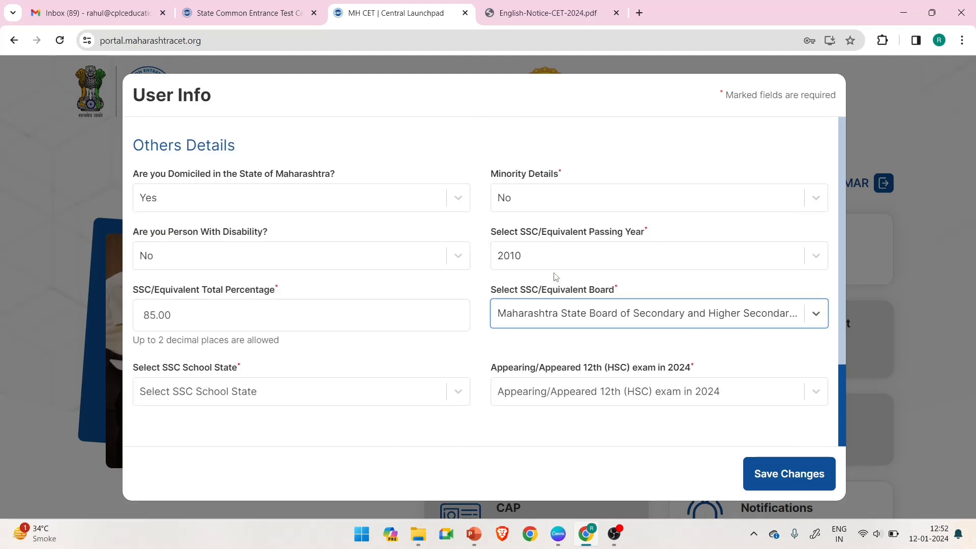
{"action": "left_click", "coordinate": [246, 395]}
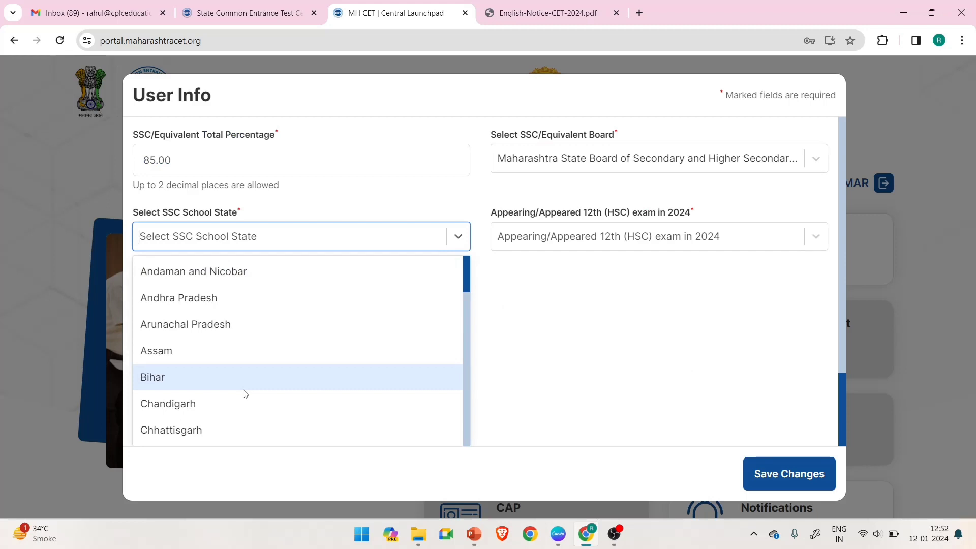
{"action": "scroll", "coordinate": [245, 394], "scroll_direction": "down", "scroll_amount": 7}
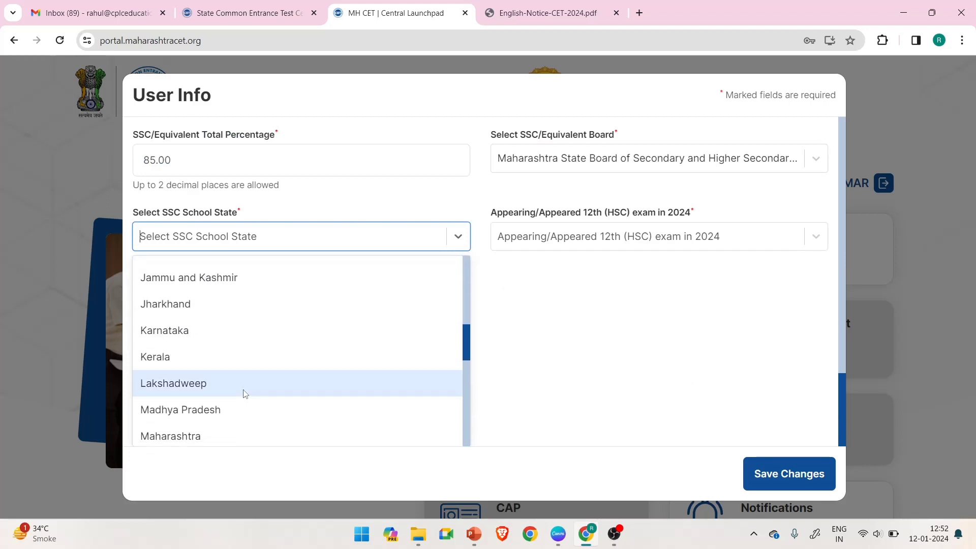
{"action": "left_click", "coordinate": [210, 435]}
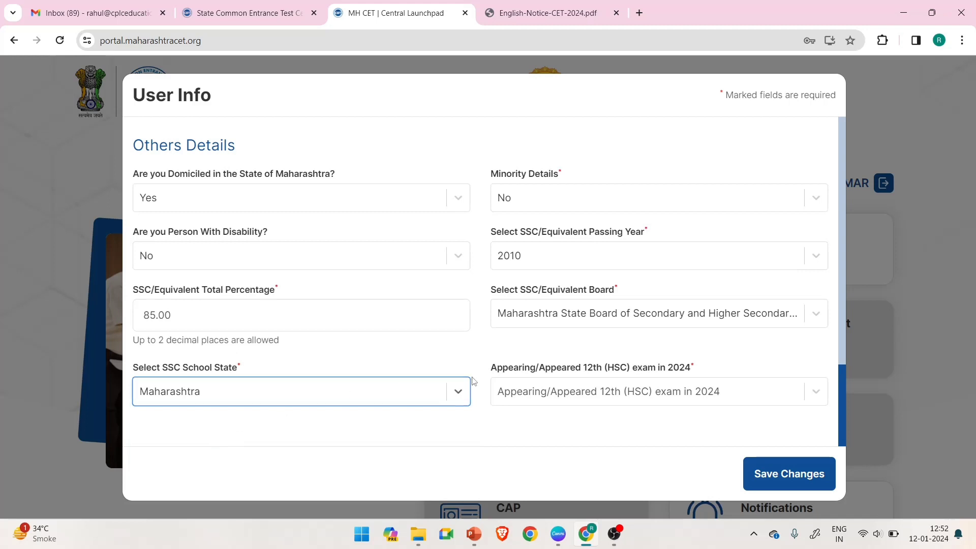
{"action": "left_click", "coordinate": [587, 390]}
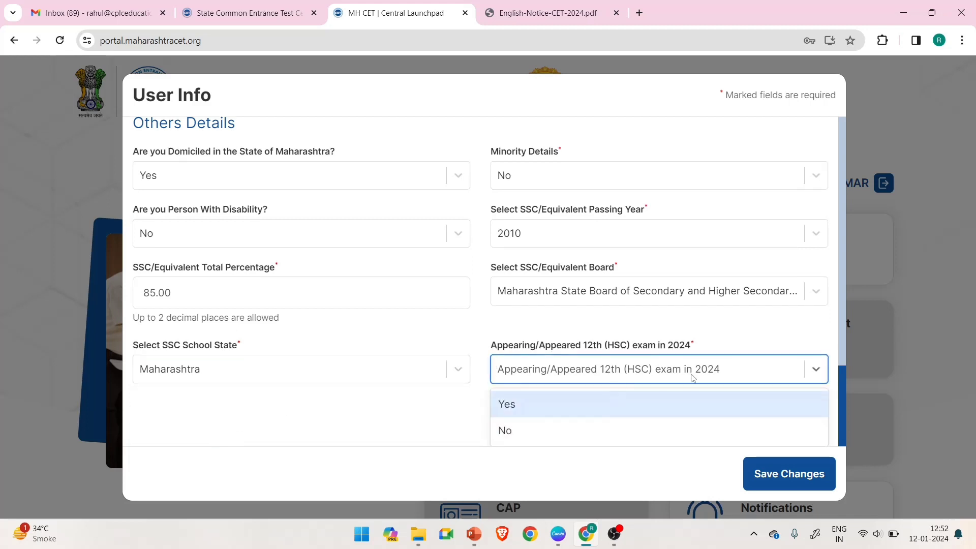
- Answer No to 12th in 2024; set HSC year 2012, Maharashtra State Board, Percentage marks type
{"action": "left_click", "coordinate": [568, 436]}
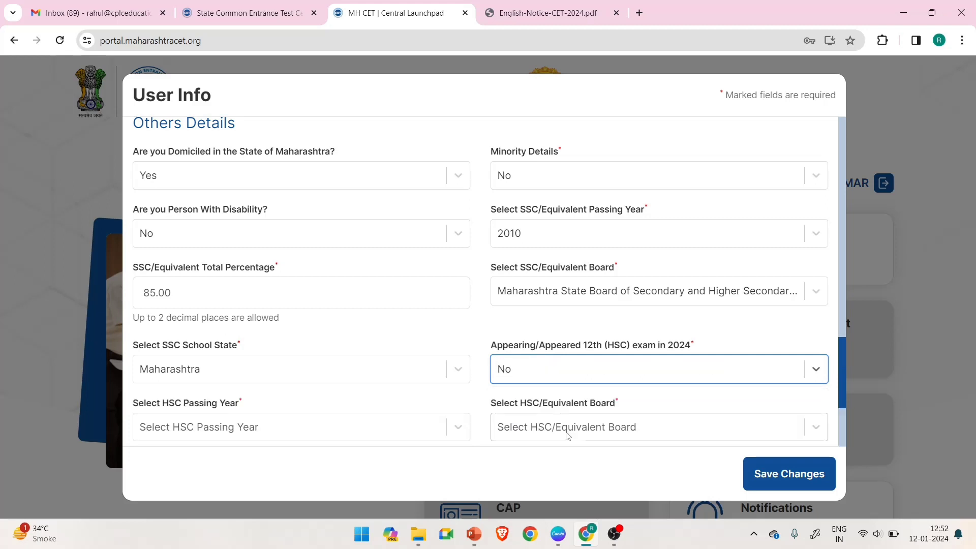
{"action": "scroll", "coordinate": [568, 436], "scroll_direction": "down", "scroll_amount": 2}
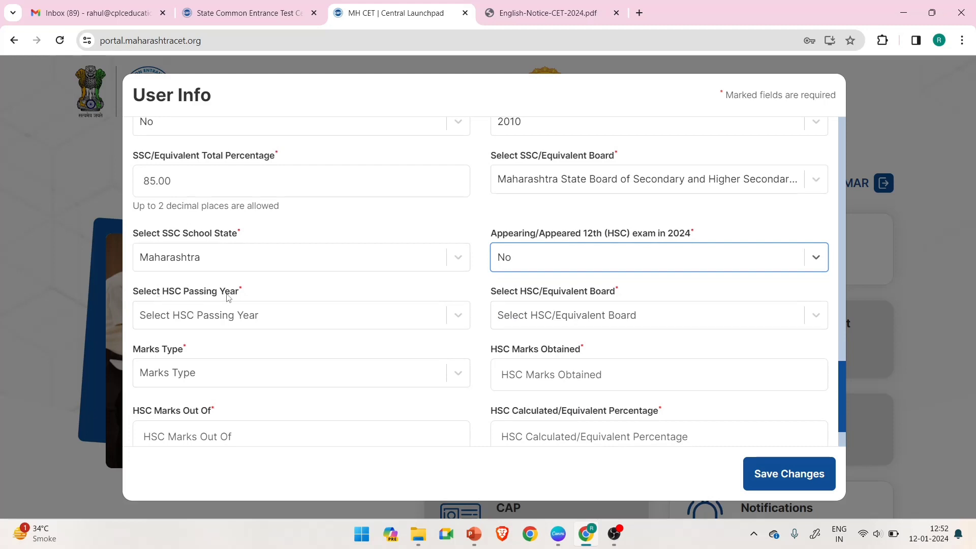
{"action": "left_click", "coordinate": [240, 316]}
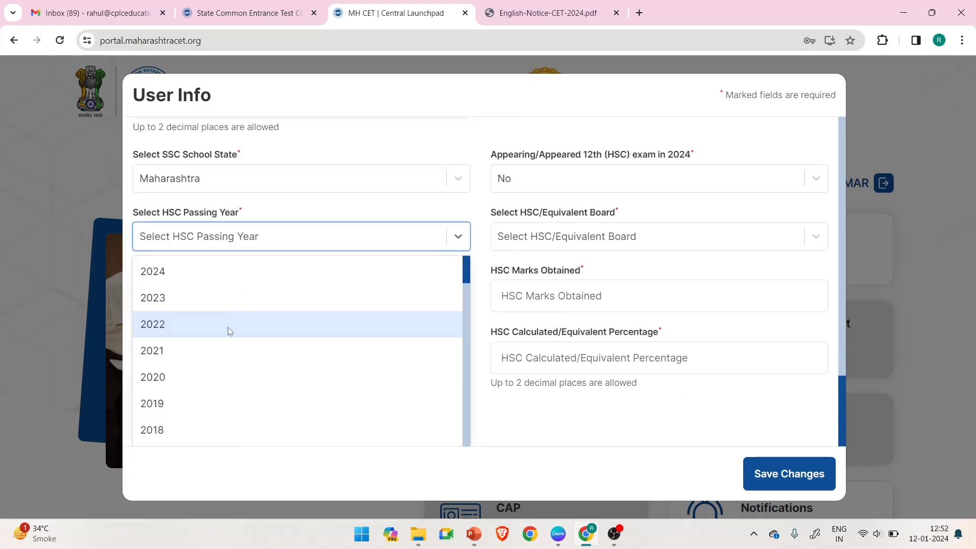
{"action": "scroll", "coordinate": [212, 385], "scroll_direction": "down", "scroll_amount": 3}
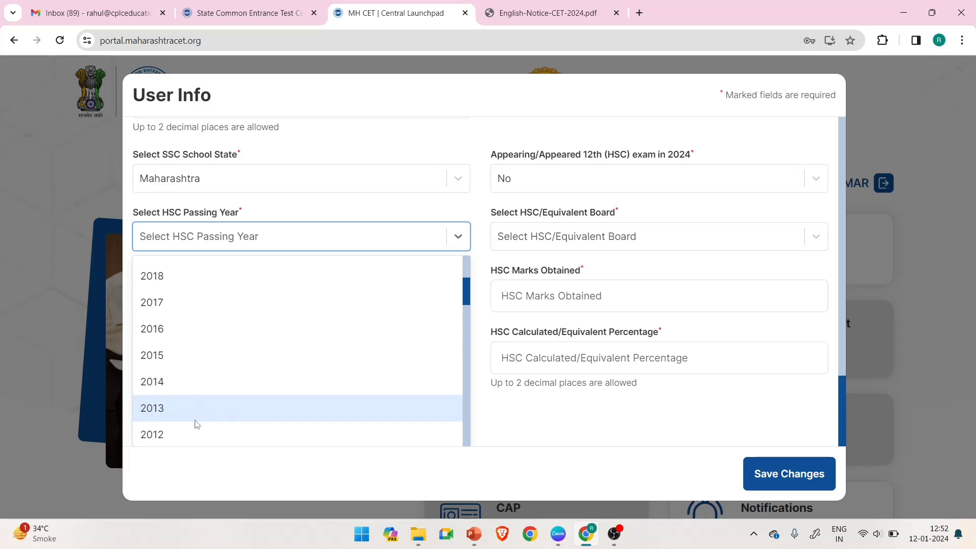
{"action": "left_click", "coordinate": [196, 436]}
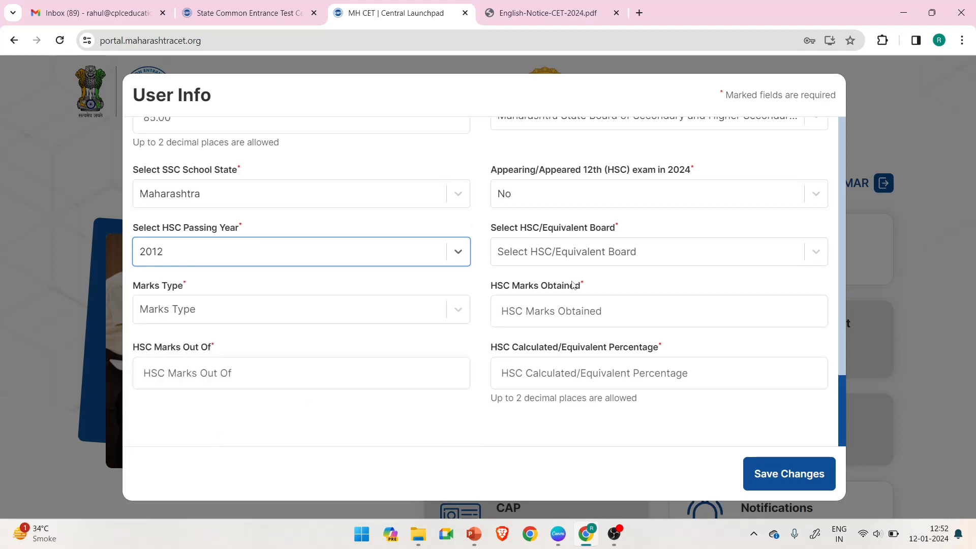
{"action": "left_click", "coordinate": [560, 250]}
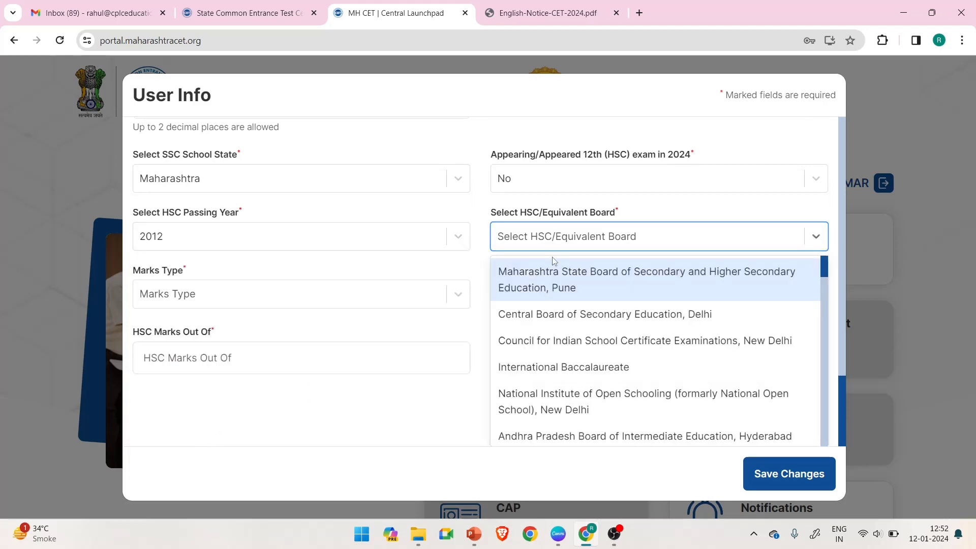
{"action": "left_click", "coordinate": [564, 282]}
{"action": "left_click", "coordinate": [361, 313]}
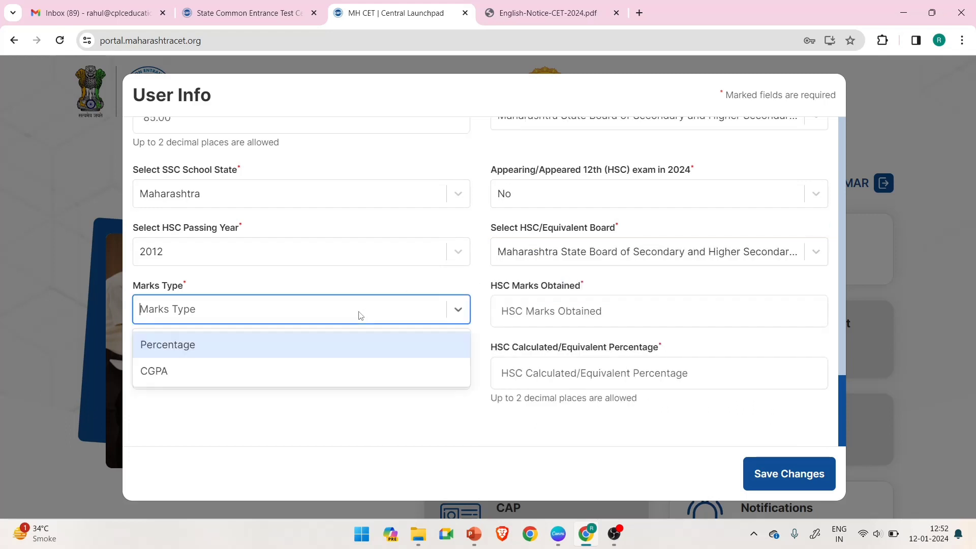
{"action": "left_click", "coordinate": [320, 344]}
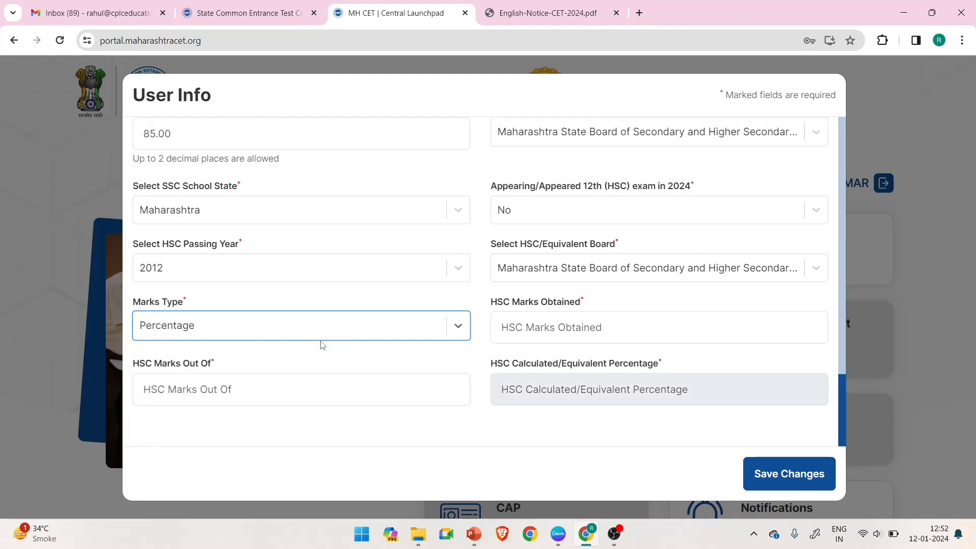
- Enter HSC marks of 500 out of 600, giving 83.33%
{"action": "left_click", "coordinate": [539, 328]}
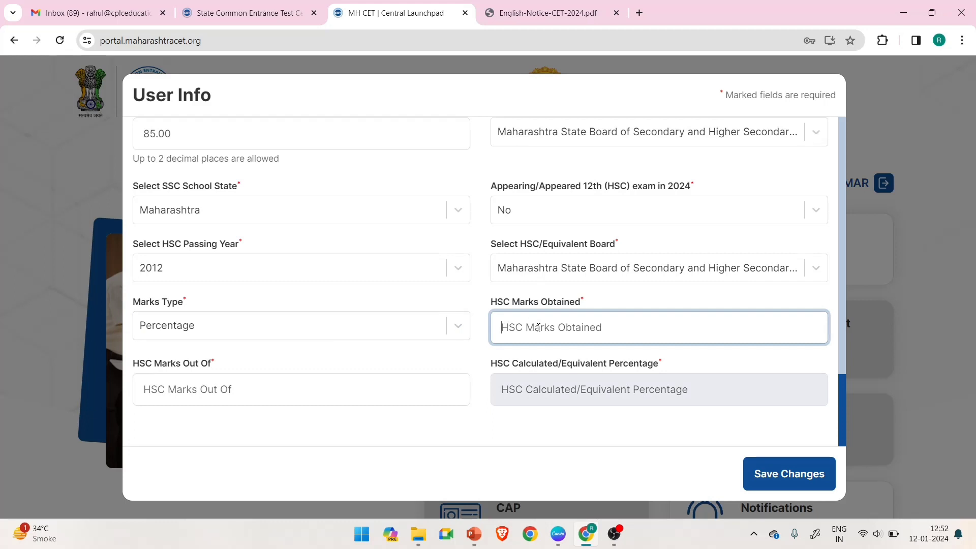
{"action": "type", "text": "500"}
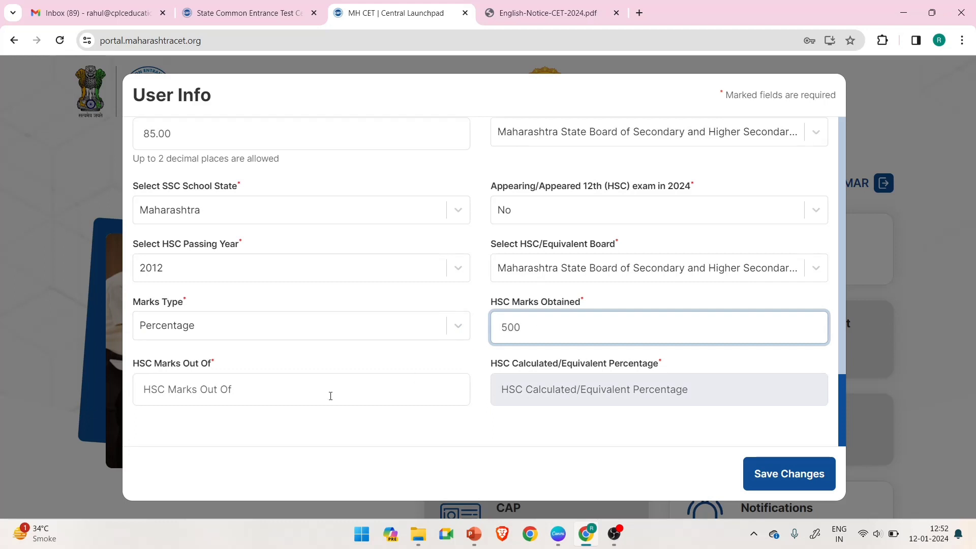
{"action": "left_click", "coordinate": [300, 400]}
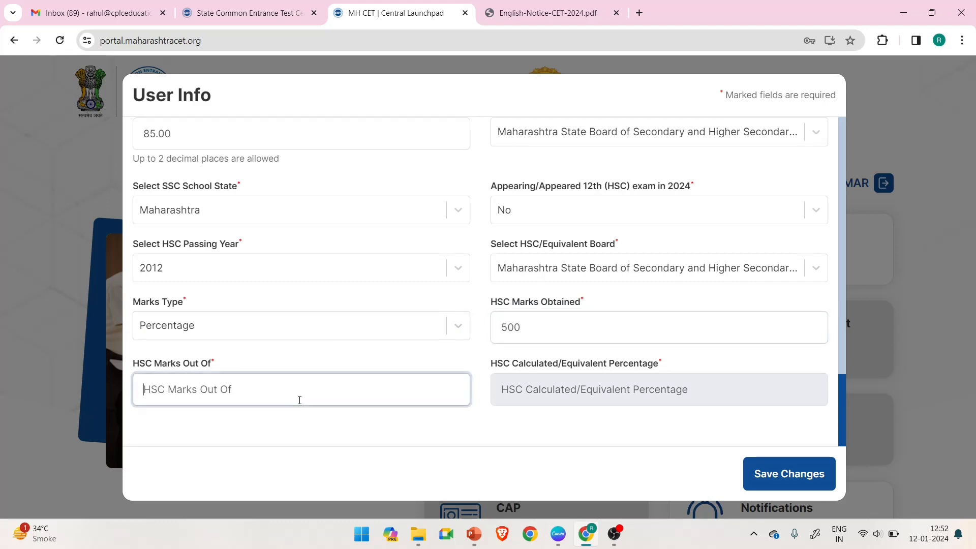
{"action": "type", "text": "600"}
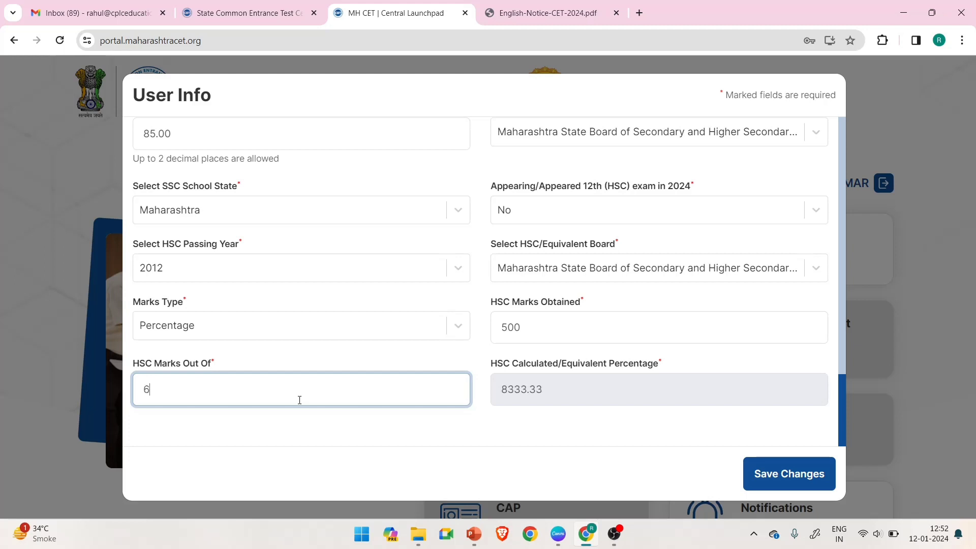
{"action": "left_click", "coordinate": [551, 408]}
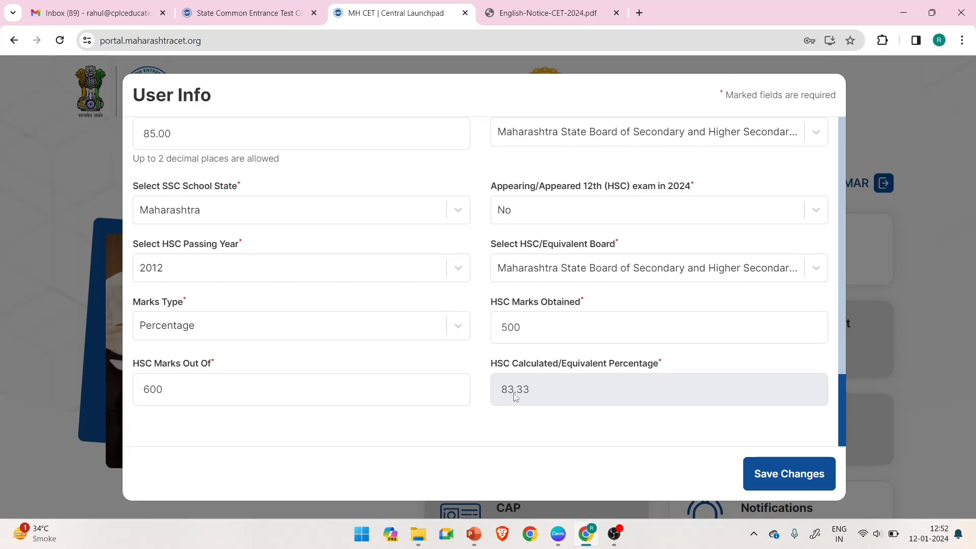
- Save the user info changes and browse the 2024 CET exams open for registration
{"action": "left_click", "coordinate": [782, 473]}
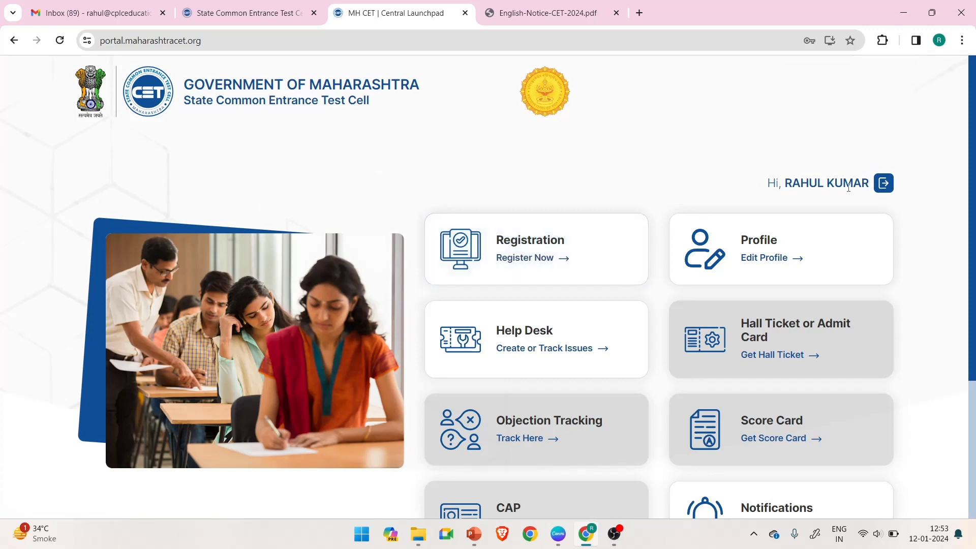
{"action": "left_click", "coordinate": [540, 259]}
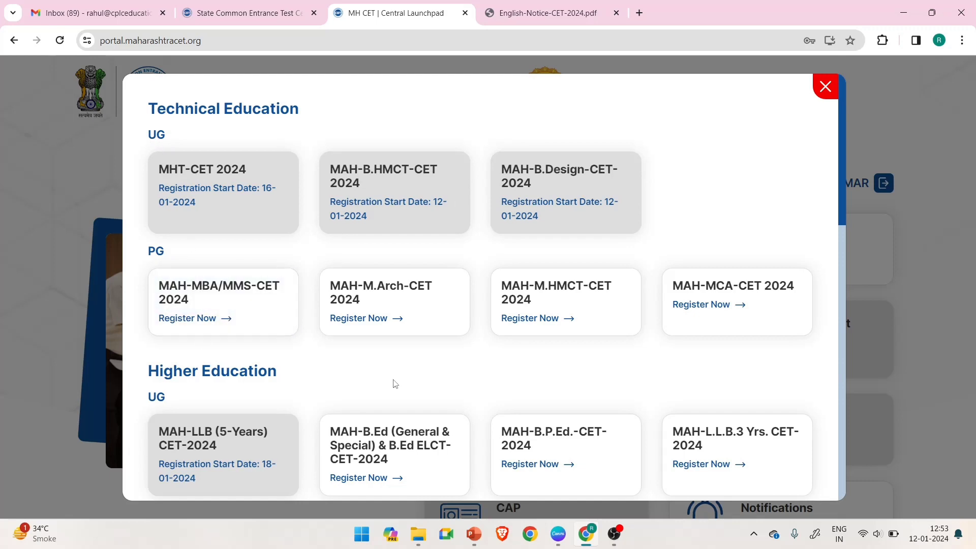
{"action": "scroll", "coordinate": [394, 384], "scroll_direction": "down", "scroll_amount": 5}
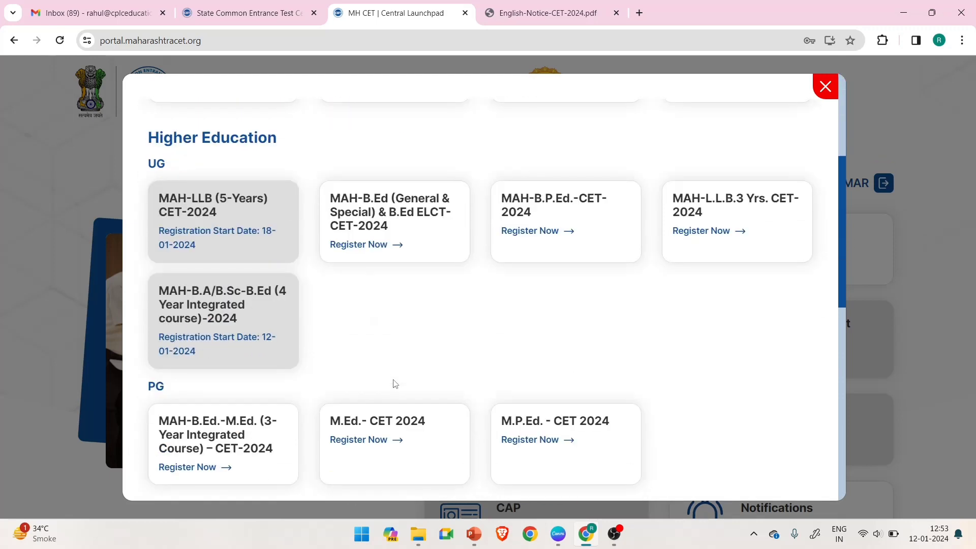
{"action": "scroll", "coordinate": [396, 384], "scroll_direction": "down", "scroll_amount": 4}
{"action": "scroll", "coordinate": [395, 384], "scroll_direction": "up", "scroll_amount": 9}
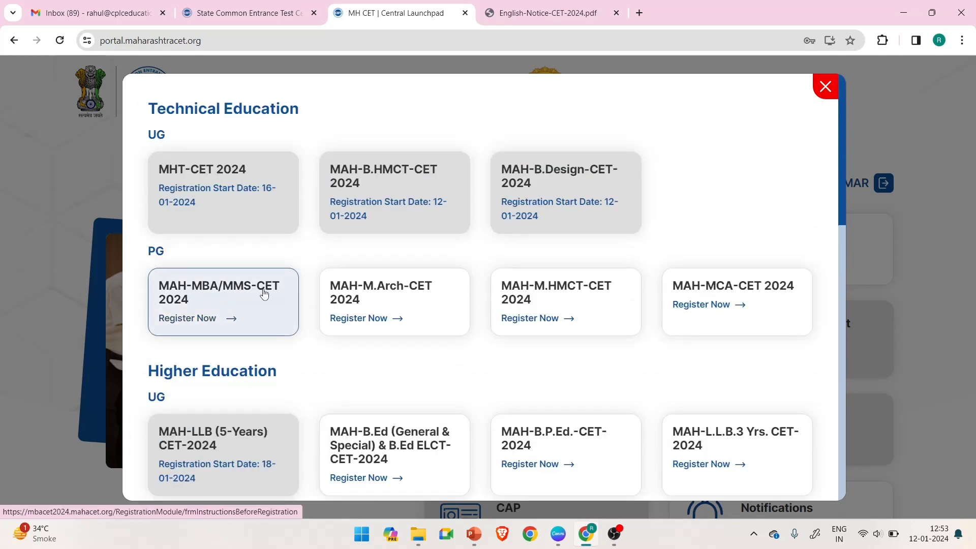
- Start MAH-MBA/MMS-CET 2024 registration and tick the information brochure declaration
{"action": "left_click", "coordinate": [224, 312]}
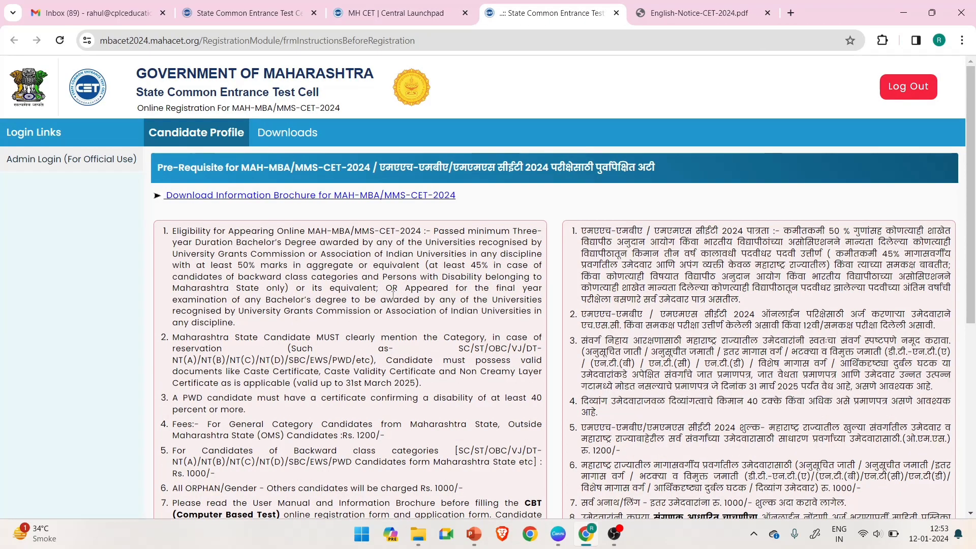
{"action": "scroll", "coordinate": [393, 295], "scroll_direction": "down", "scroll_amount": 1}
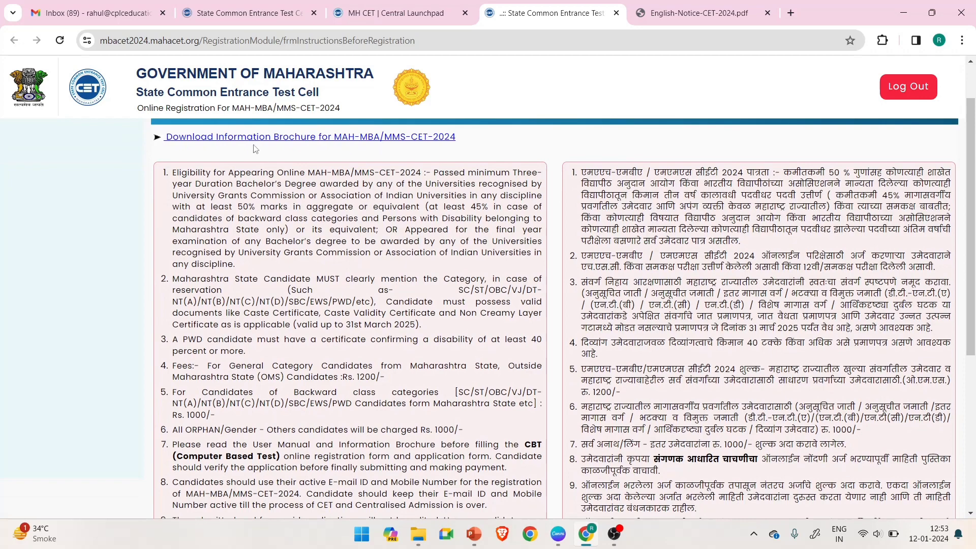
{"action": "scroll", "coordinate": [257, 149], "scroll_direction": "up", "scroll_amount": 1}
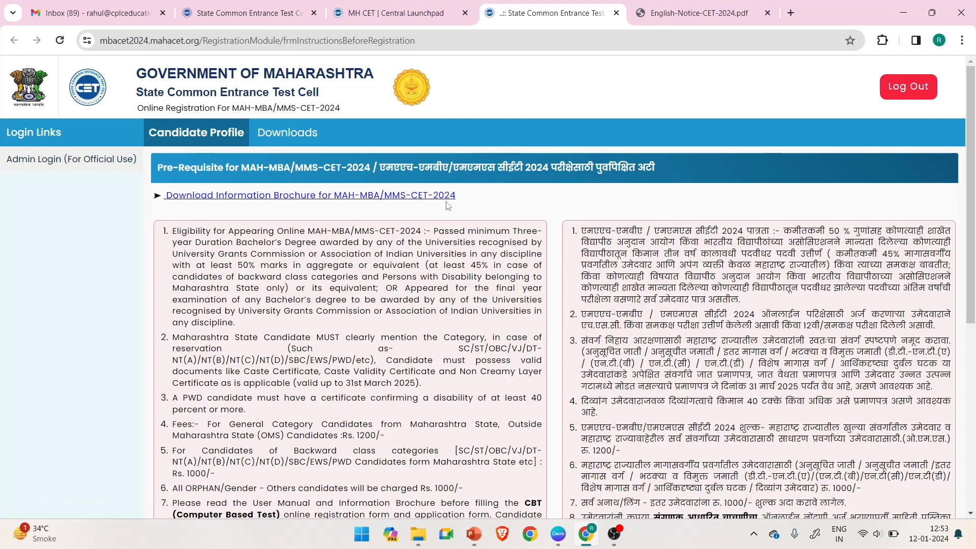
{"action": "scroll", "coordinate": [388, 305], "scroll_direction": "down", "scroll_amount": 5}
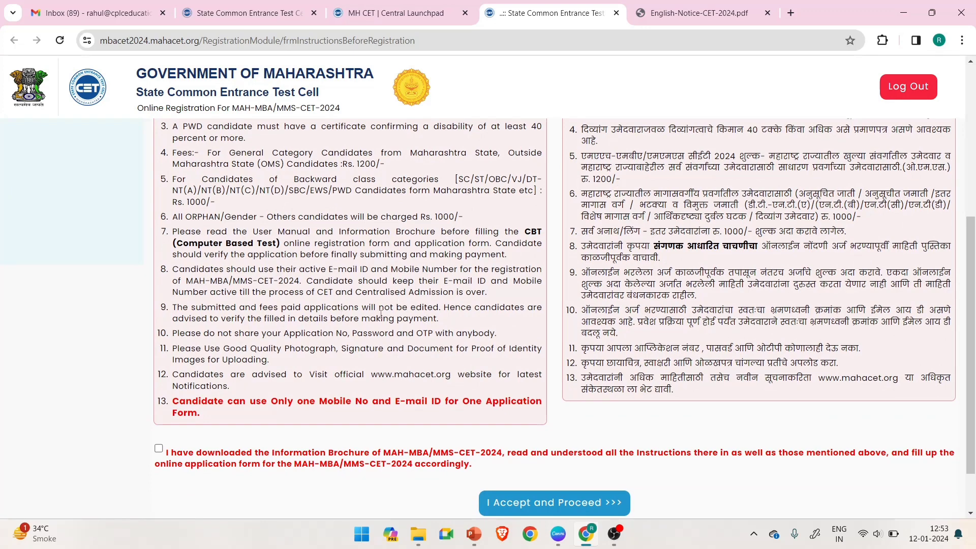
{"action": "scroll", "coordinate": [381, 314], "scroll_direction": "down", "scroll_amount": 1}
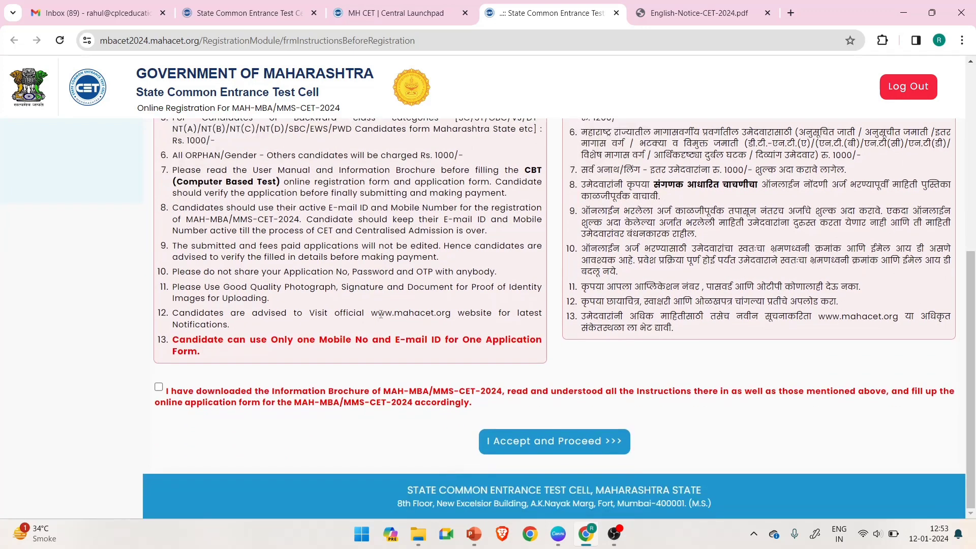
{"action": "left_click", "coordinate": [158, 388]}
- Accept the instructions and review the pre-filled MBA/MMS-CET registration details form
{"action": "left_click", "coordinate": [554, 446]}
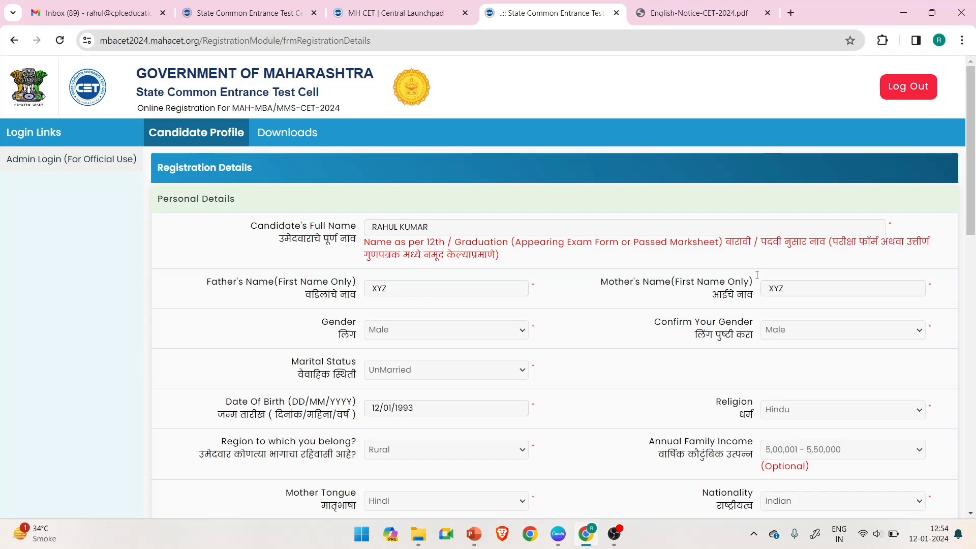
{"action": "scroll", "coordinate": [601, 335], "scroll_direction": "down", "scroll_amount": 2}
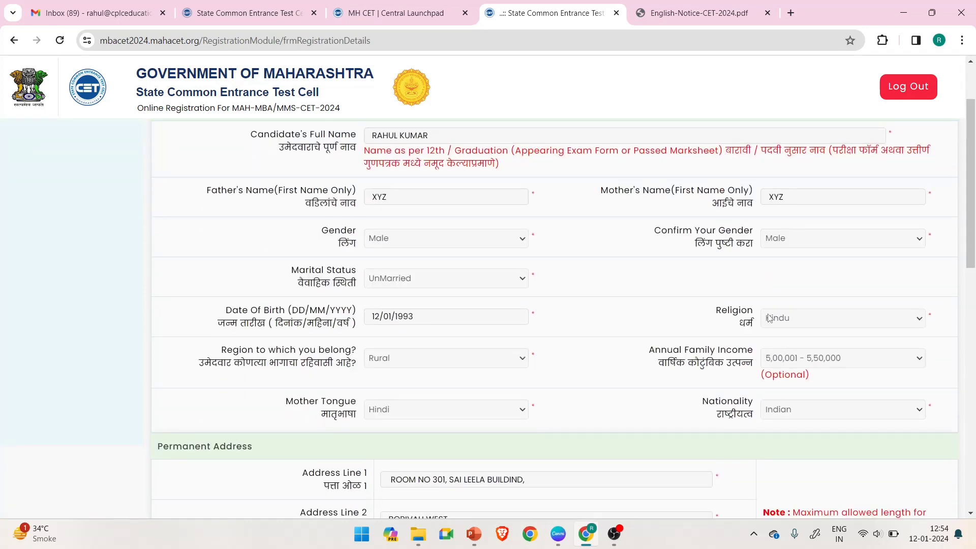
{"action": "scroll", "coordinate": [808, 319], "scroll_direction": "down", "scroll_amount": 1}
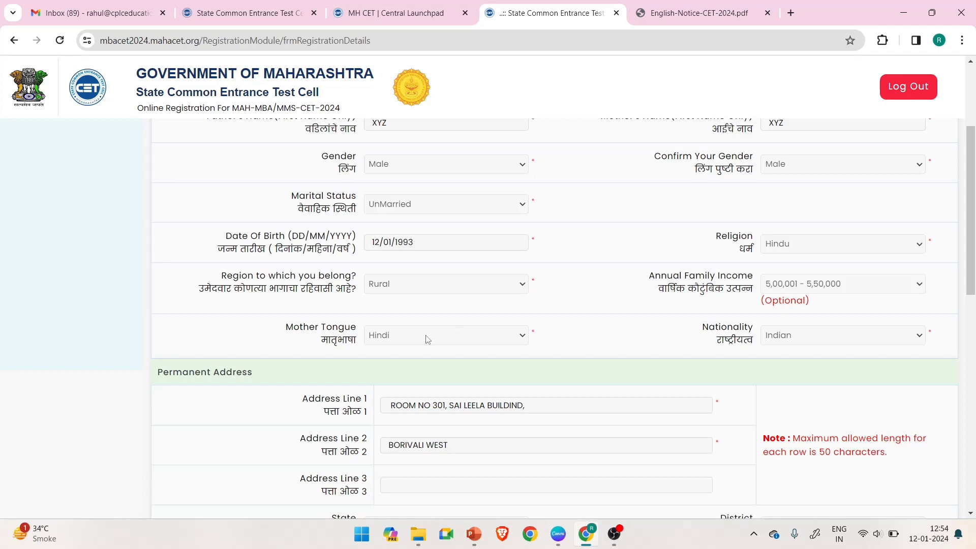
{"action": "scroll", "coordinate": [739, 327], "scroll_direction": "down", "scroll_amount": 3}
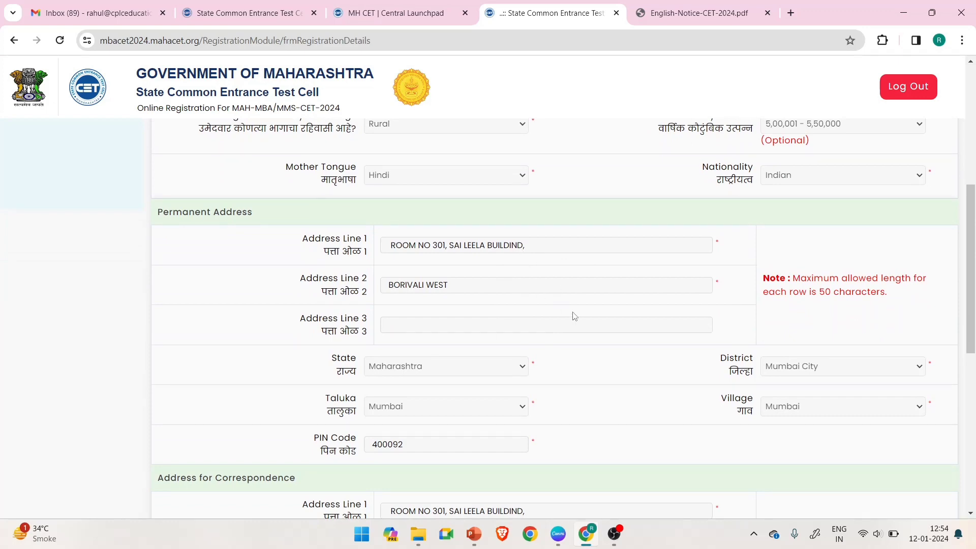
{"action": "scroll", "coordinate": [558, 342], "scroll_direction": "down", "scroll_amount": 4}
{"action": "scroll", "coordinate": [559, 344], "scroll_direction": "down", "scroll_amount": 4}
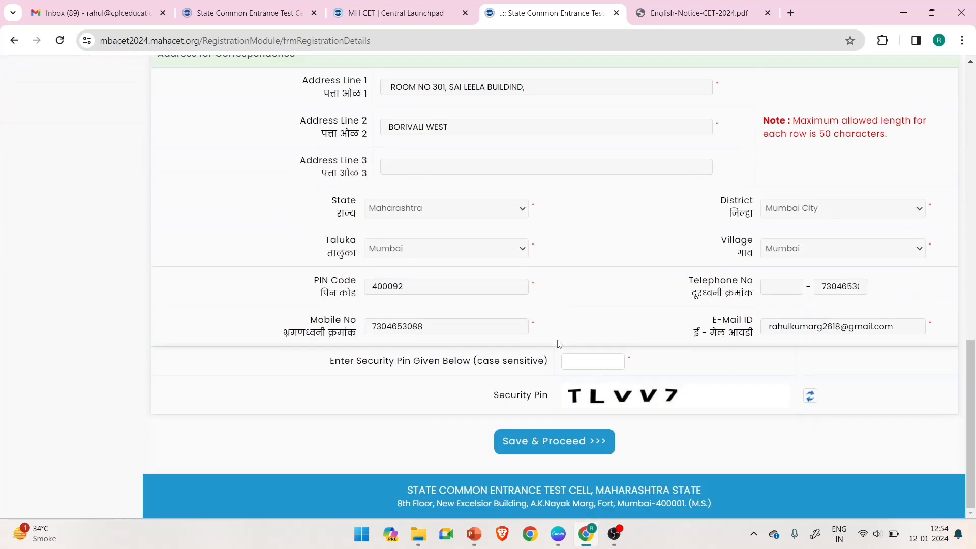
- Enter the security pin shown on the registration form
{"action": "left_click", "coordinate": [598, 361]}
{"action": "scroll", "coordinate": [580, 262], "scroll_direction": "up", "scroll_amount": 15}
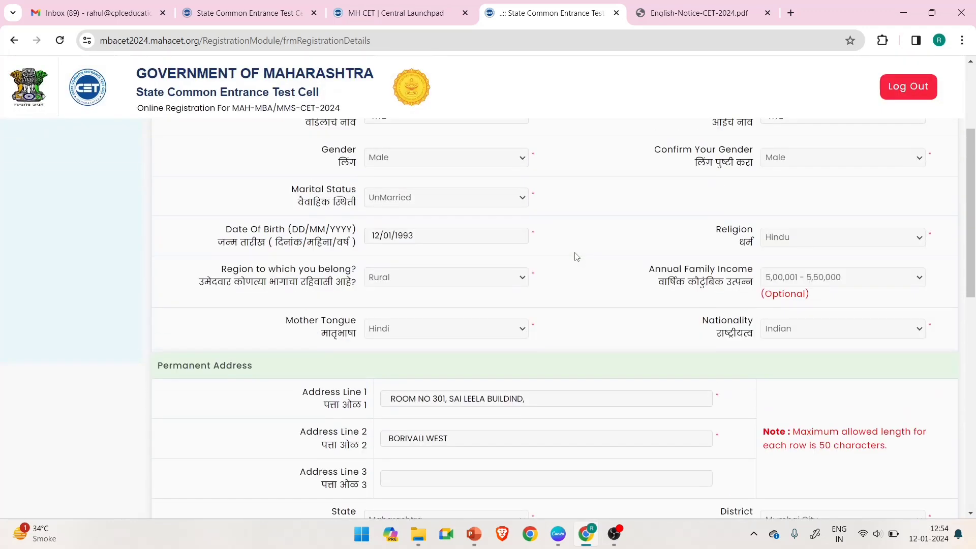
{"action": "scroll", "coordinate": [577, 257], "scroll_direction": "down", "scroll_amount": 14}
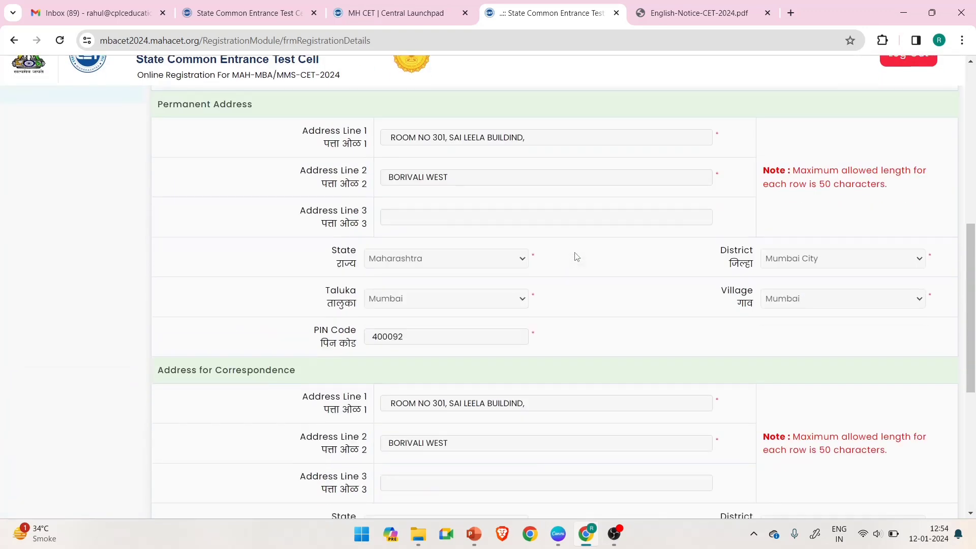
{"action": "scroll", "coordinate": [577, 257], "scroll_direction": "down", "scroll_amount": 2}
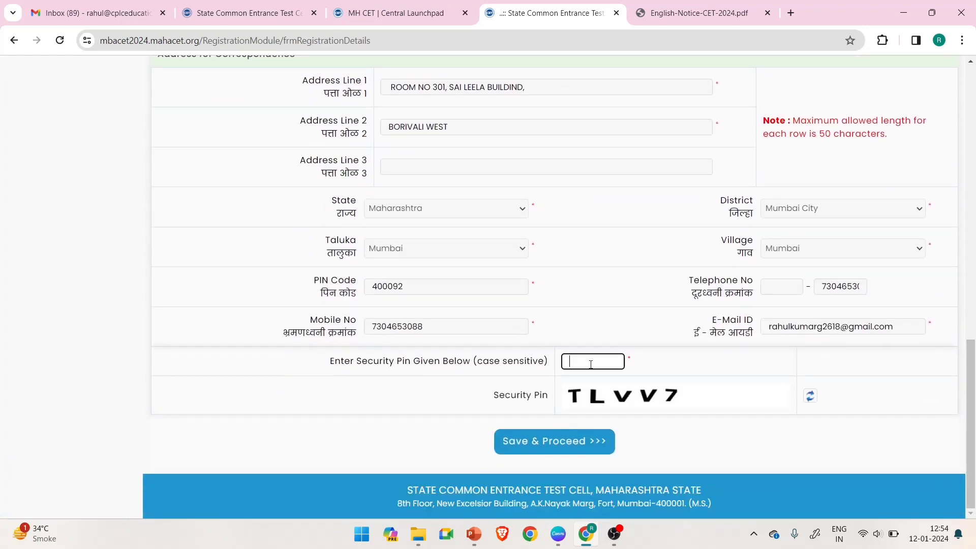
{"action": "type", "text": "TLVV7"}
- Save the registration details and verify the received OTP to get an MBA/MMS-CET 2024-25 application number
{"action": "left_click", "coordinate": [556, 444]}
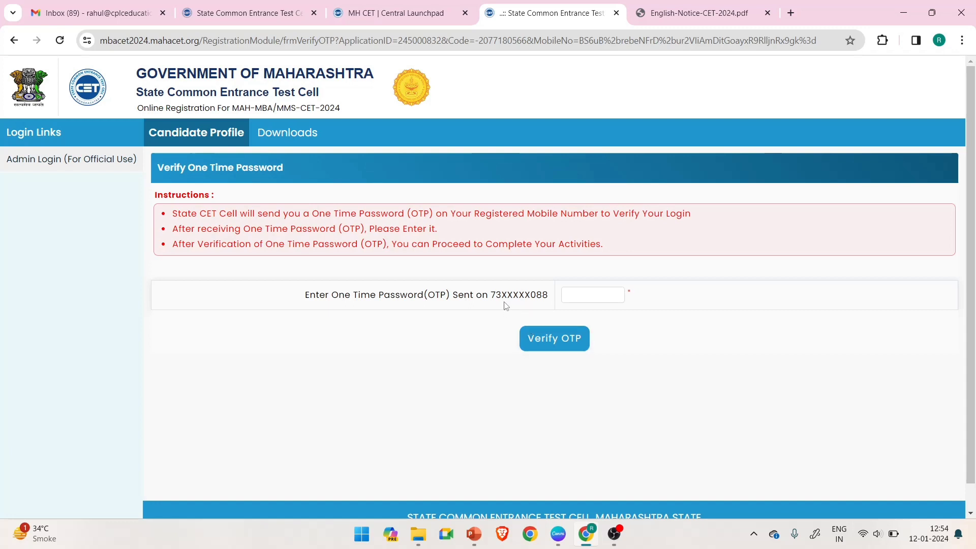
{"action": "left_click", "coordinate": [577, 298]}
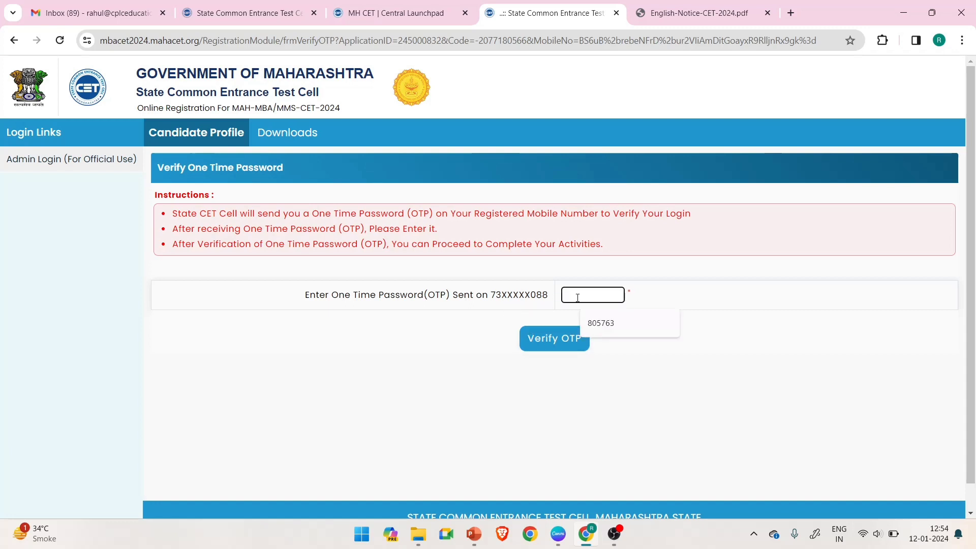
{"action": "left_click", "coordinate": [610, 384]}
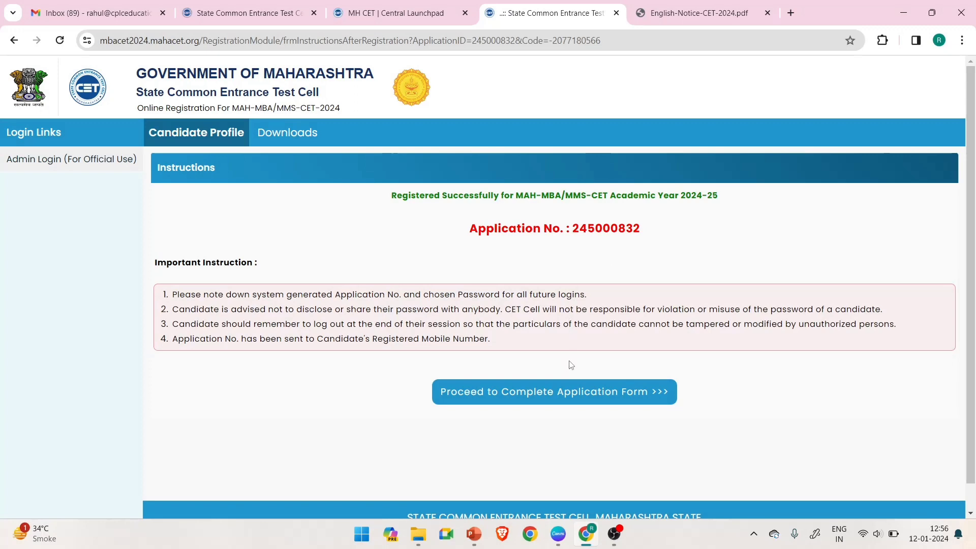
- Open the application form dashboard and scroll to the nine-step status table
{"action": "left_click", "coordinate": [567, 404]}
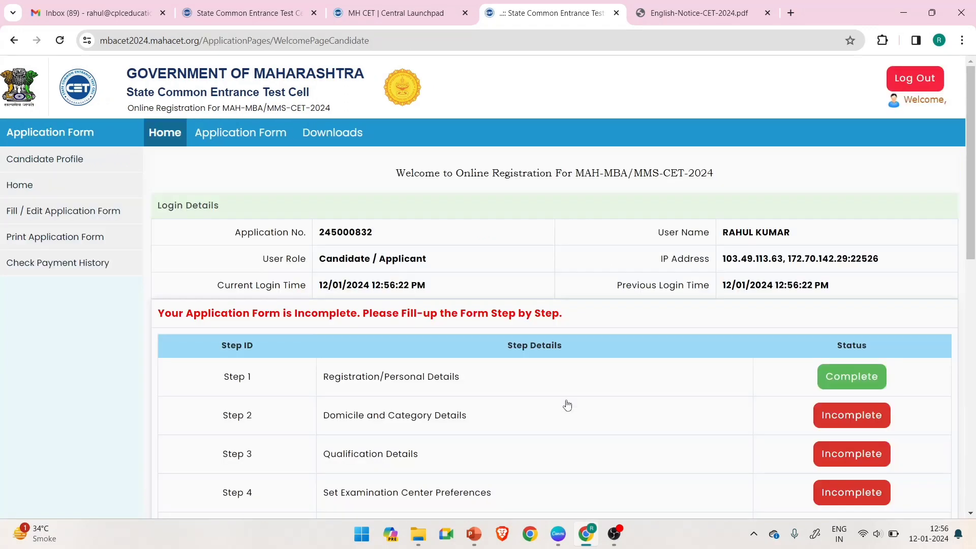
{"action": "scroll", "coordinate": [568, 404], "scroll_direction": "down", "scroll_amount": 1}
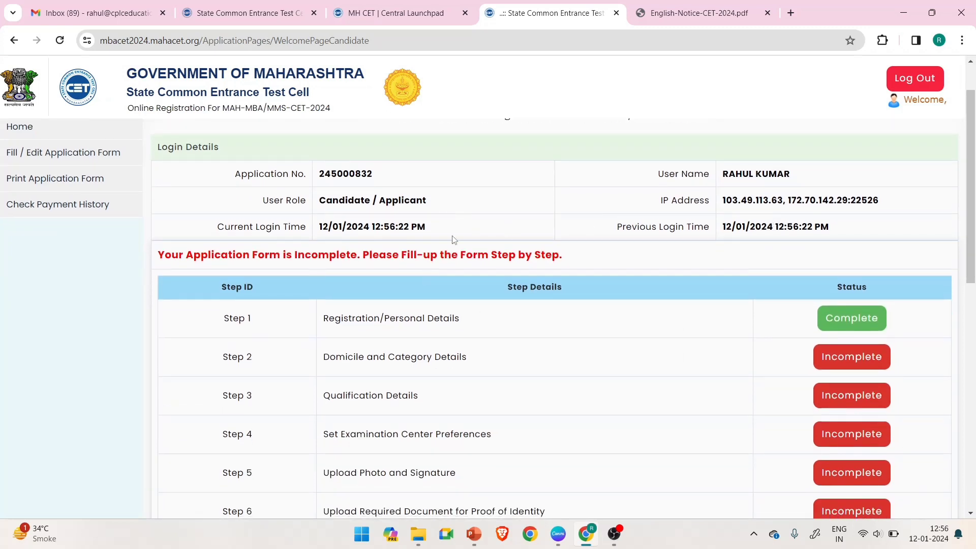
{"action": "scroll", "coordinate": [479, 322], "scroll_direction": "down", "scroll_amount": 2}
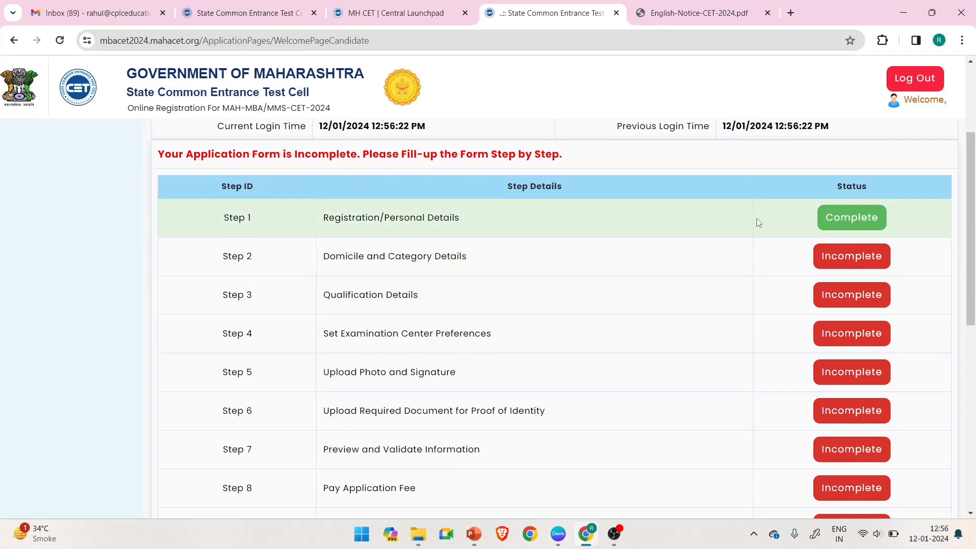
{"action": "scroll", "coordinate": [859, 219], "scroll_direction": "down", "scroll_amount": 2}
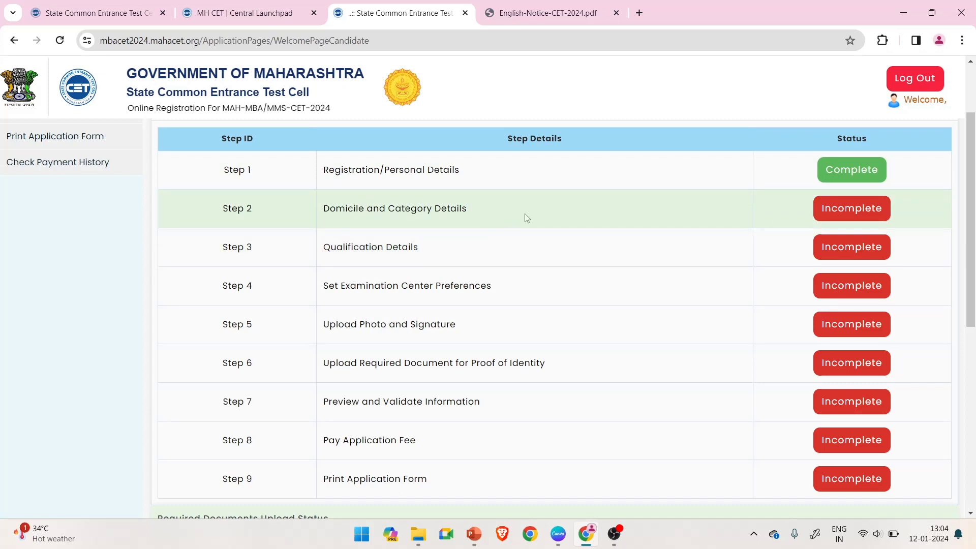
- In Domicile and Category Details, set the candidate category to Open and answer No to EWS
{"action": "left_click", "coordinate": [853, 209]}
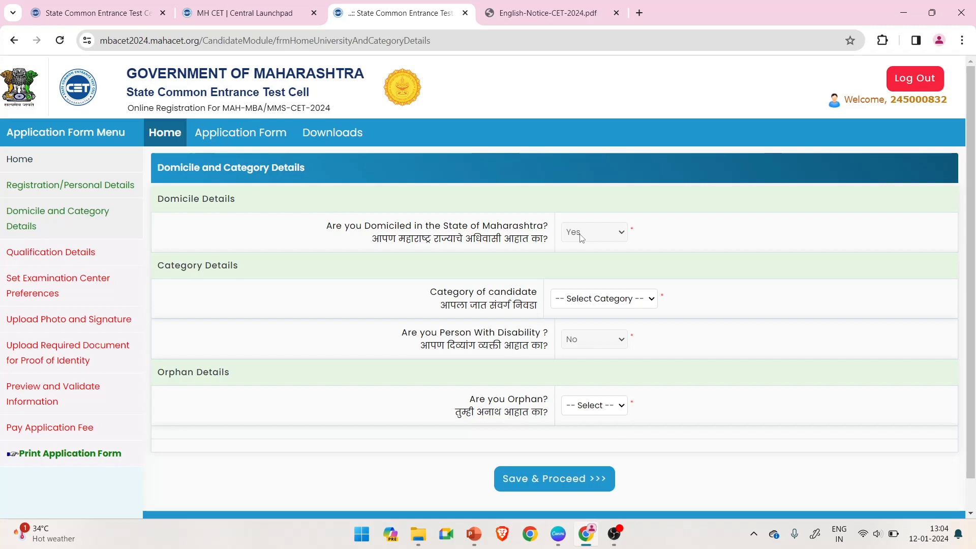
{"action": "left_click", "coordinate": [616, 300]}
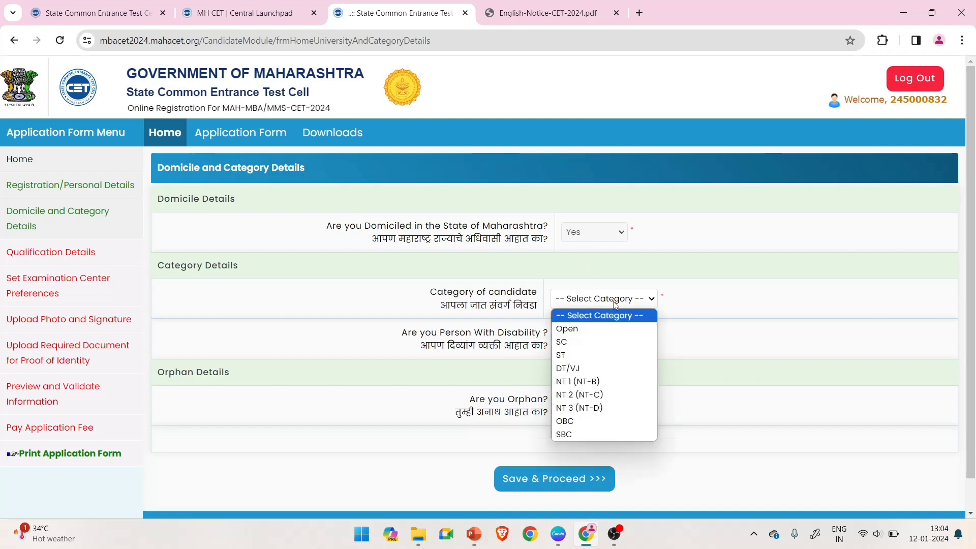
{"action": "left_click", "coordinate": [599, 331]}
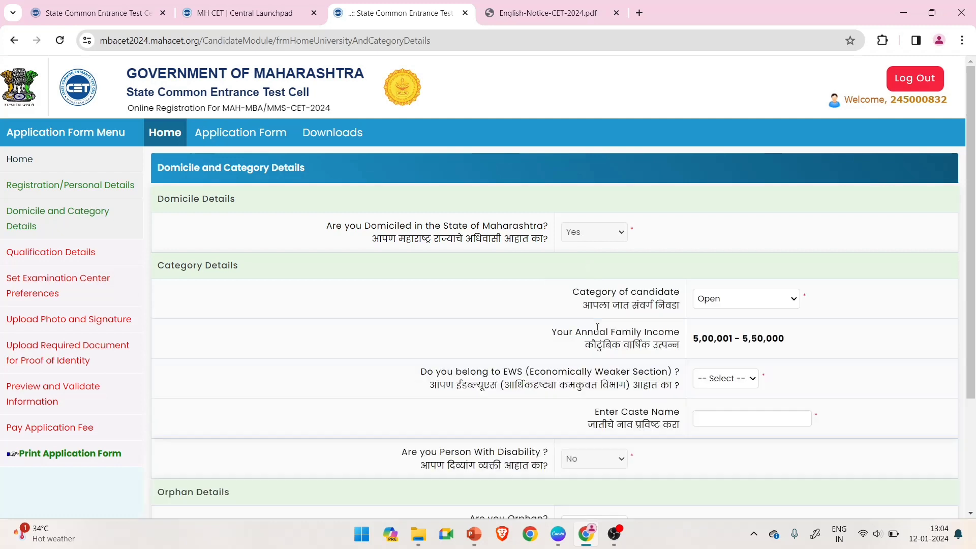
{"action": "scroll", "coordinate": [733, 335], "scroll_direction": "down", "scroll_amount": 1}
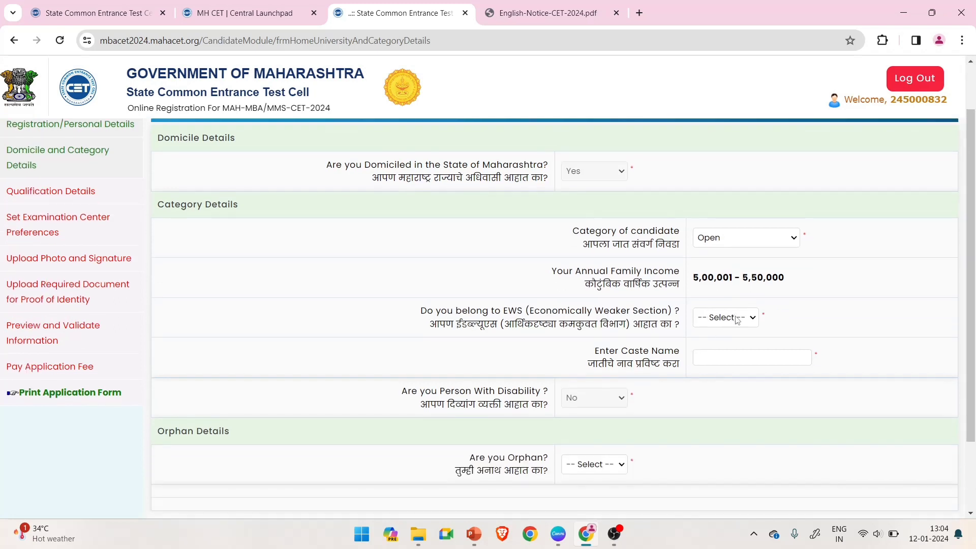
{"action": "left_click", "coordinate": [737, 319]}
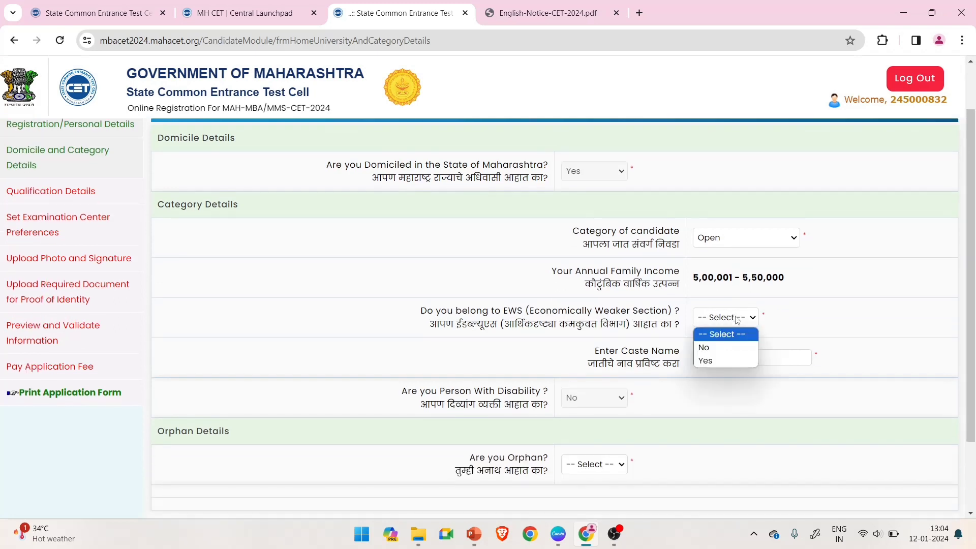
{"action": "left_click", "coordinate": [721, 348]}
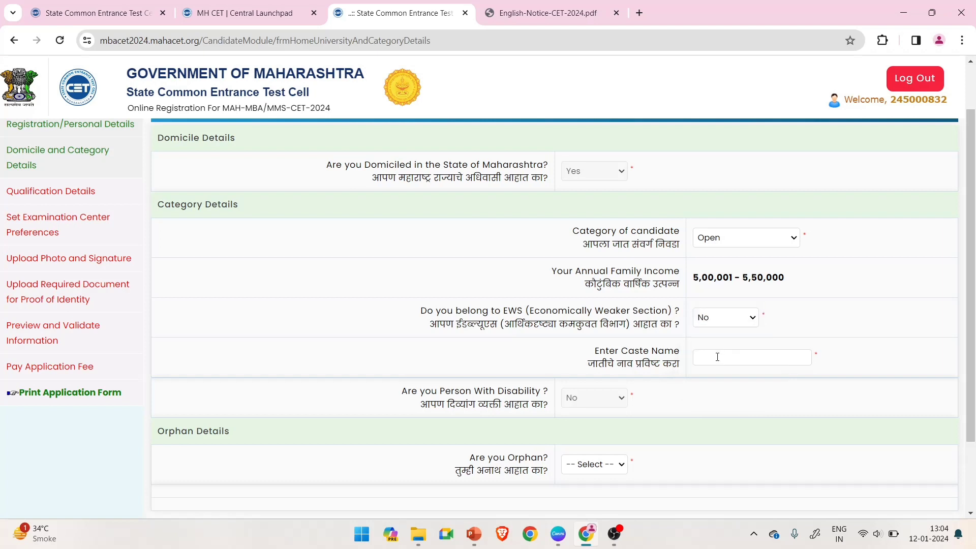
- Enter 'general' as the caste name, answer No to orphan, and save the category details
{"action": "left_click", "coordinate": [731, 357]}
{"action": "type", "text": "general"}
{"action": "scroll", "coordinate": [730, 357], "scroll_direction": "down", "scroll_amount": 2}
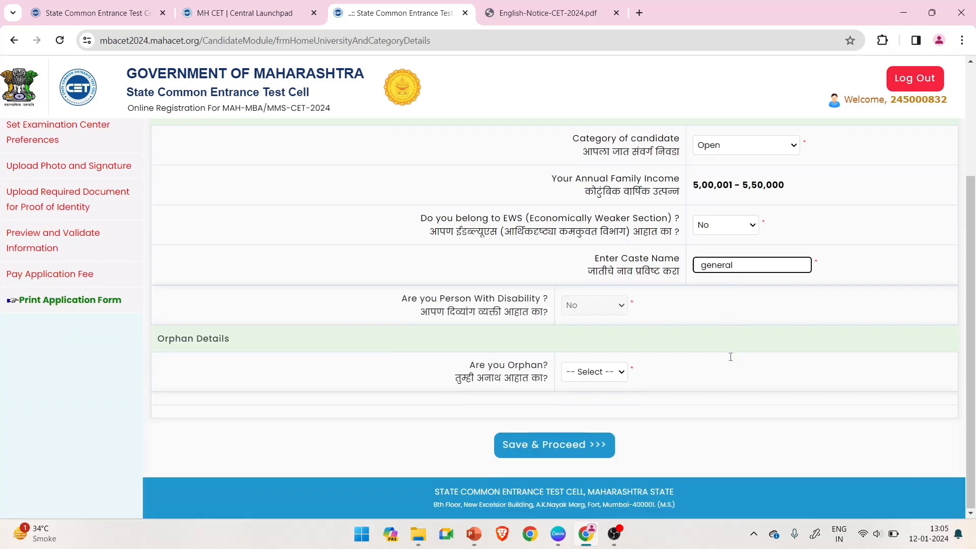
{"action": "left_click", "coordinate": [606, 310]}
{"action": "left_click", "coordinate": [600, 372]}
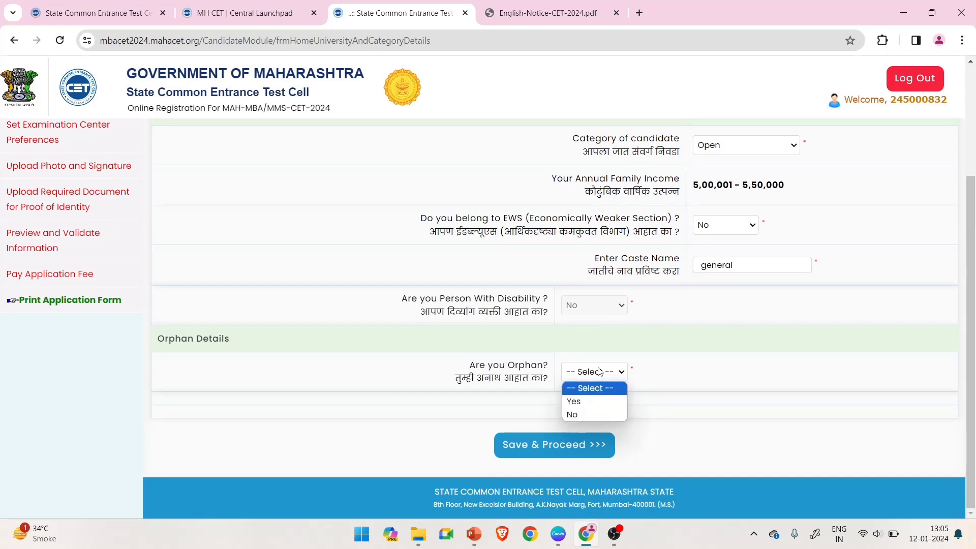
{"action": "left_click", "coordinate": [585, 414]}
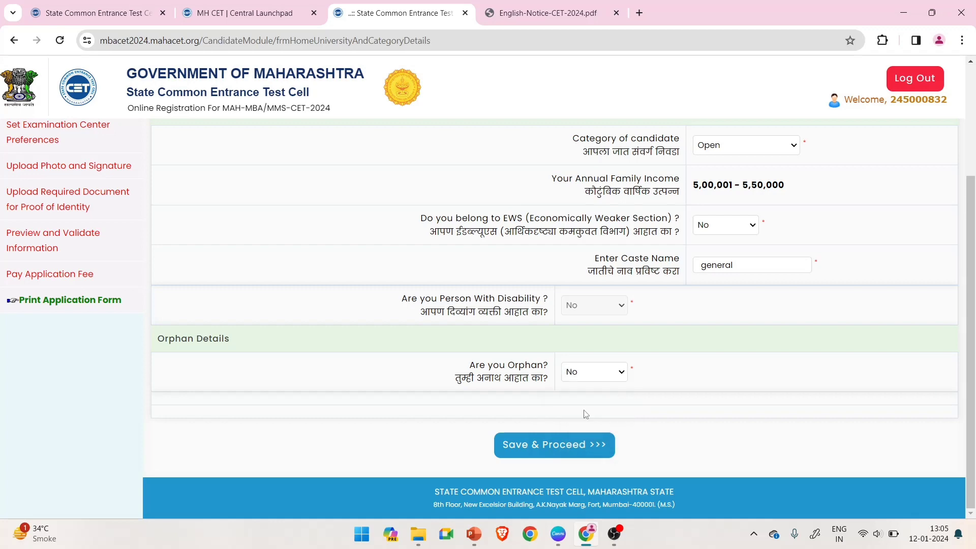
{"action": "left_click", "coordinate": [573, 440]}
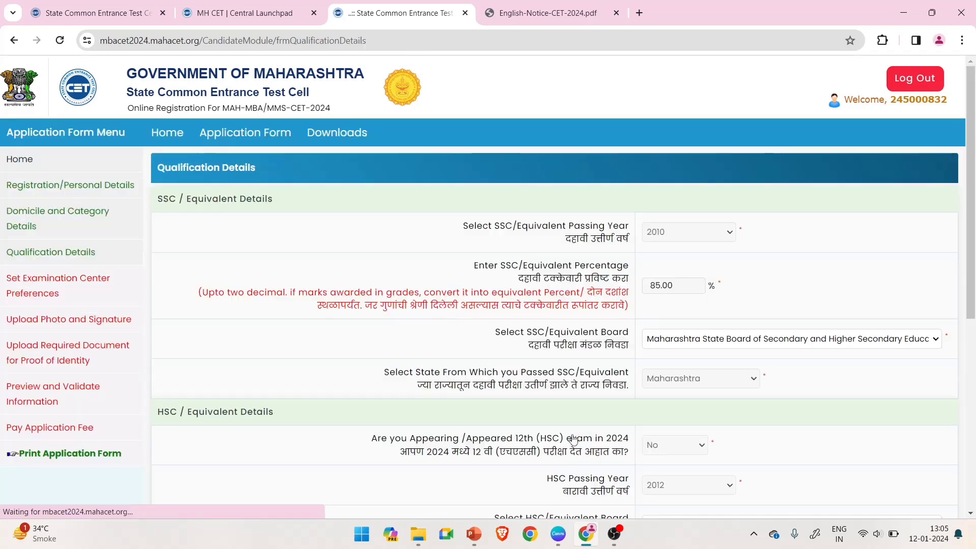
- Mark graduation as Passed in 2015, a 3-year course with branch B. Sc
{"action": "scroll", "coordinate": [573, 439], "scroll_direction": "down", "scroll_amount": 2}
{"action": "scroll", "coordinate": [574, 440], "scroll_direction": "down", "scroll_amount": 5}
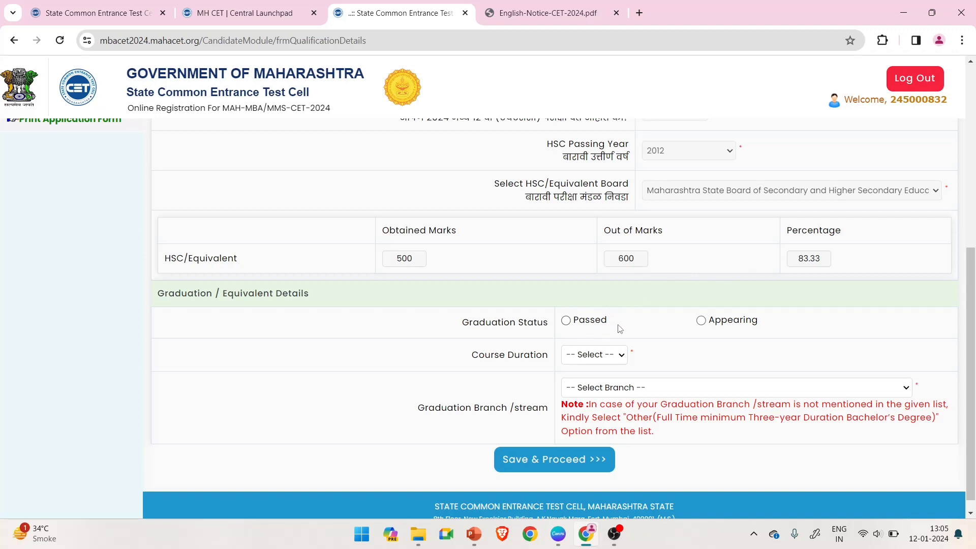
{"action": "left_click", "coordinate": [567, 321]}
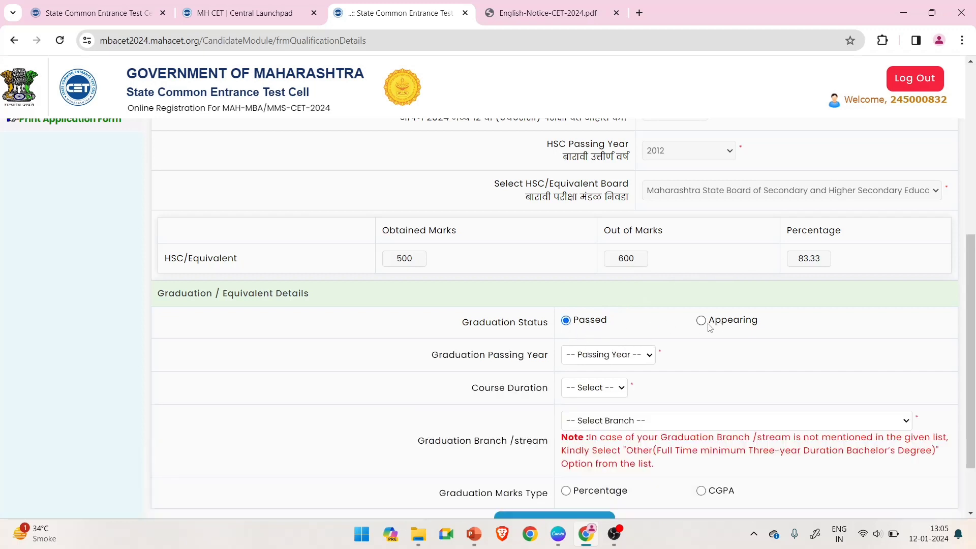
{"action": "left_click", "coordinate": [629, 361]}
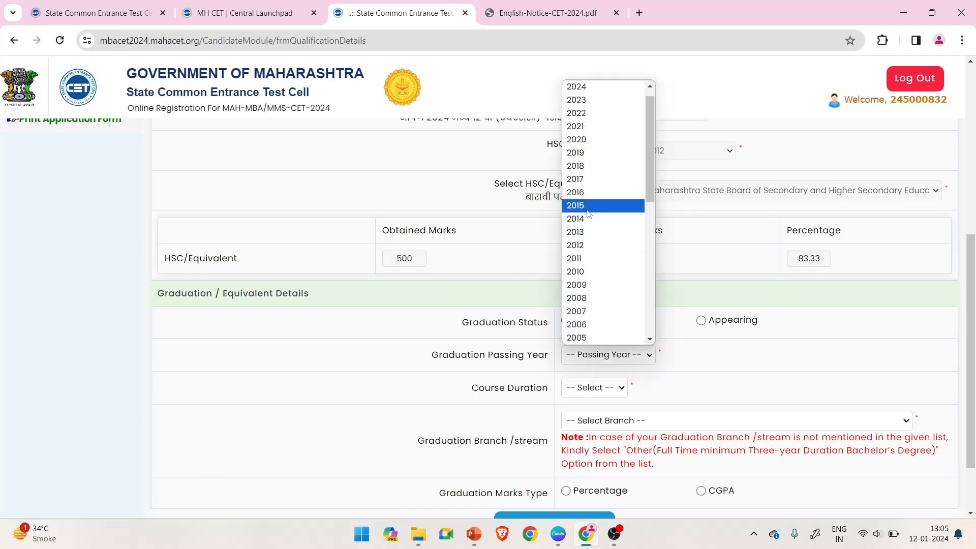
{"action": "left_click", "coordinate": [588, 208]}
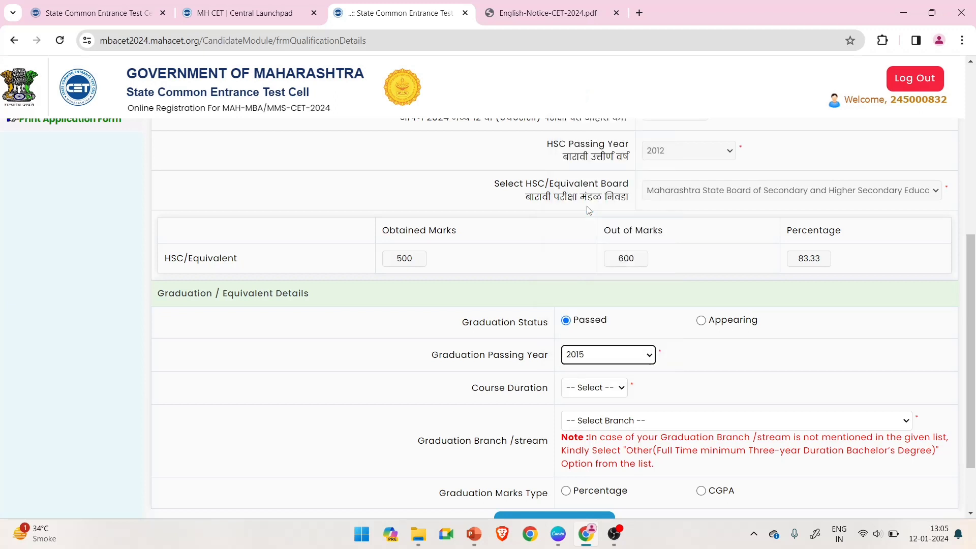
{"action": "left_click", "coordinate": [617, 388]}
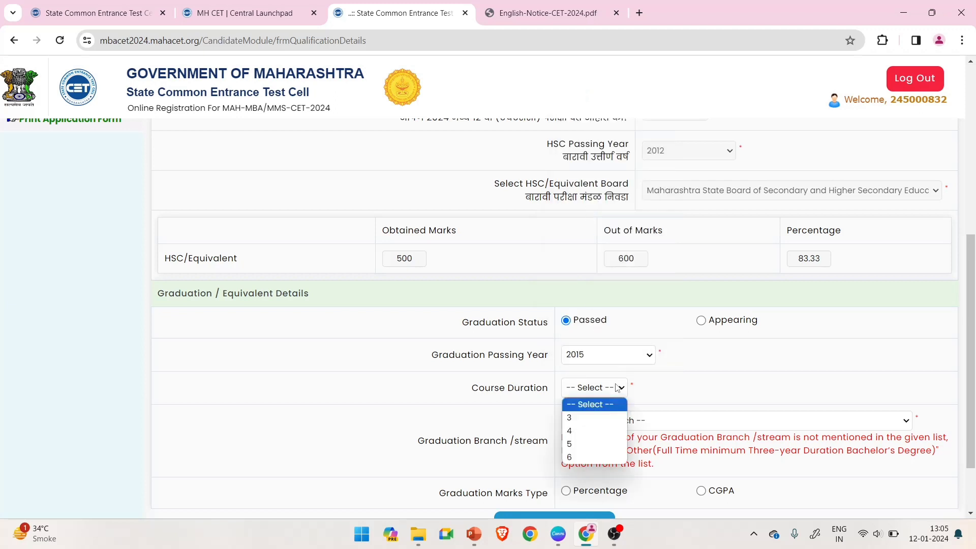
{"action": "left_click", "coordinate": [588, 418]}
{"action": "scroll", "coordinate": [587, 420], "scroll_direction": "down", "scroll_amount": 2}
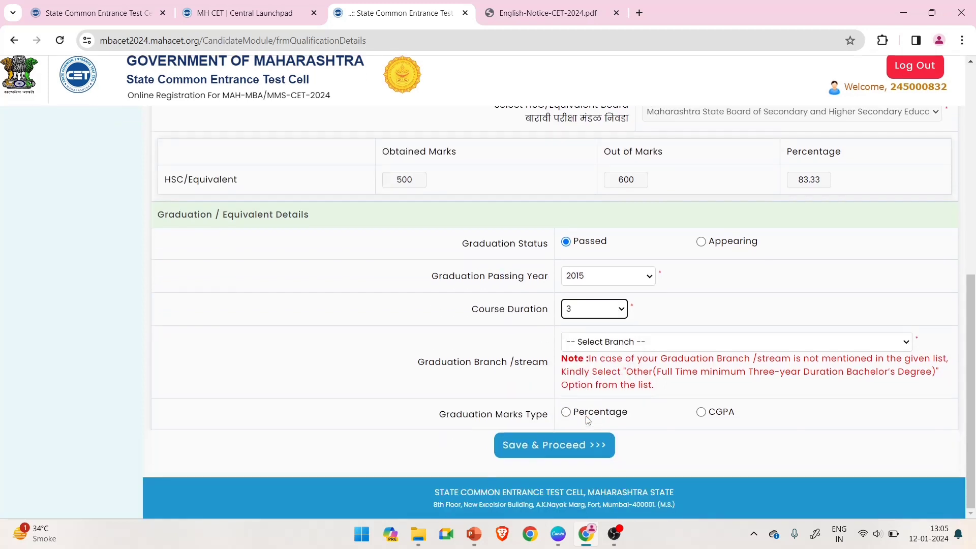
{"action": "left_click", "coordinate": [642, 349]}
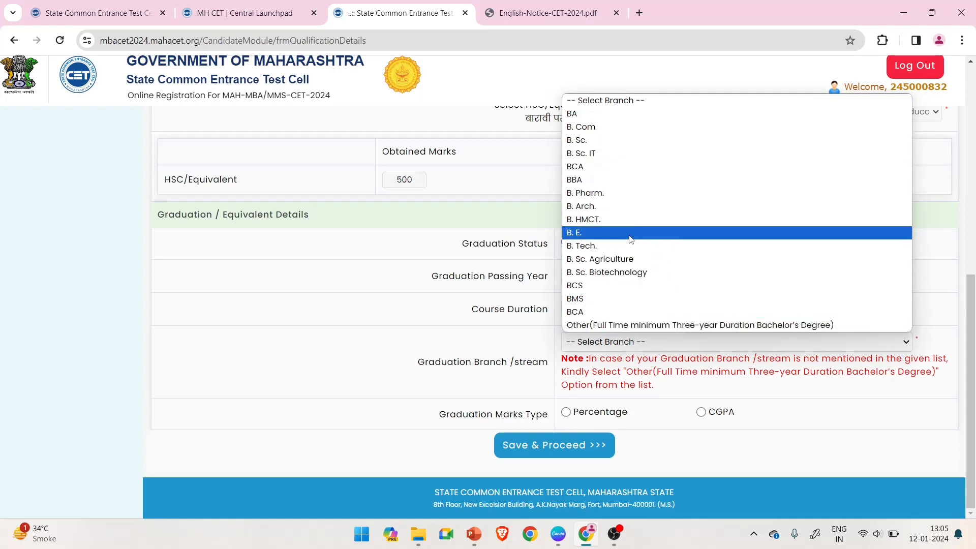
{"action": "left_click", "coordinate": [612, 147]}
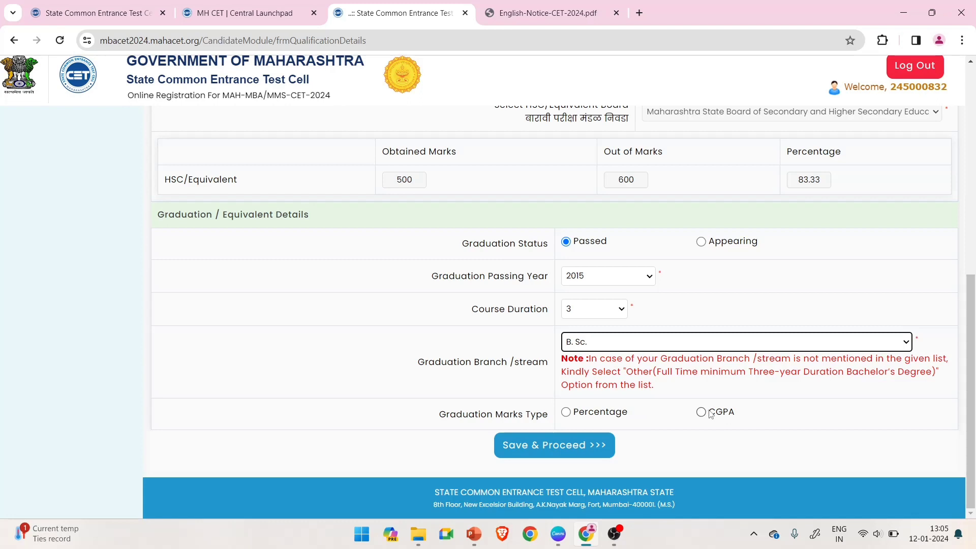
- Choose Percentage and enter graduation marks 963 out of 1200, giving 80.25%
{"action": "left_click", "coordinate": [569, 414]}
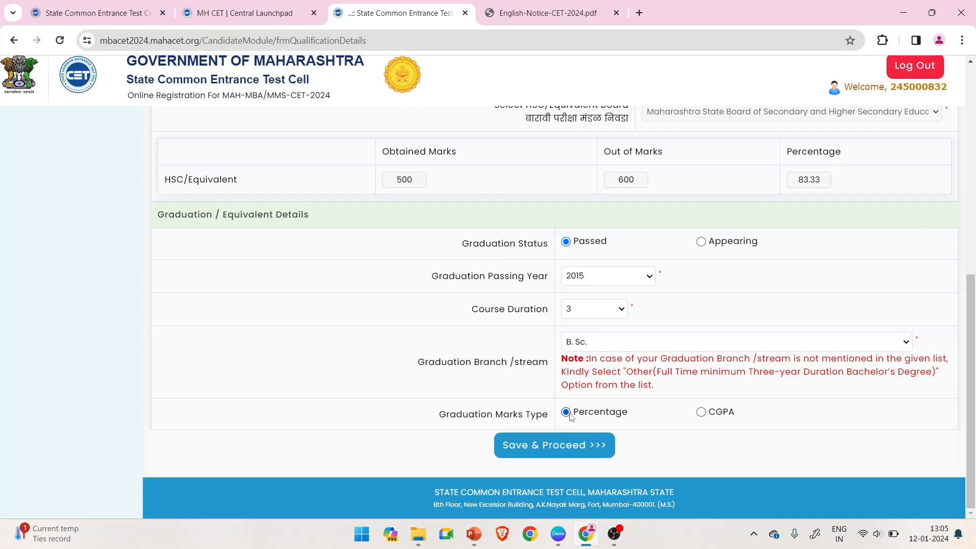
{"action": "scroll", "coordinate": [572, 417], "scroll_direction": "down", "scroll_amount": 2}
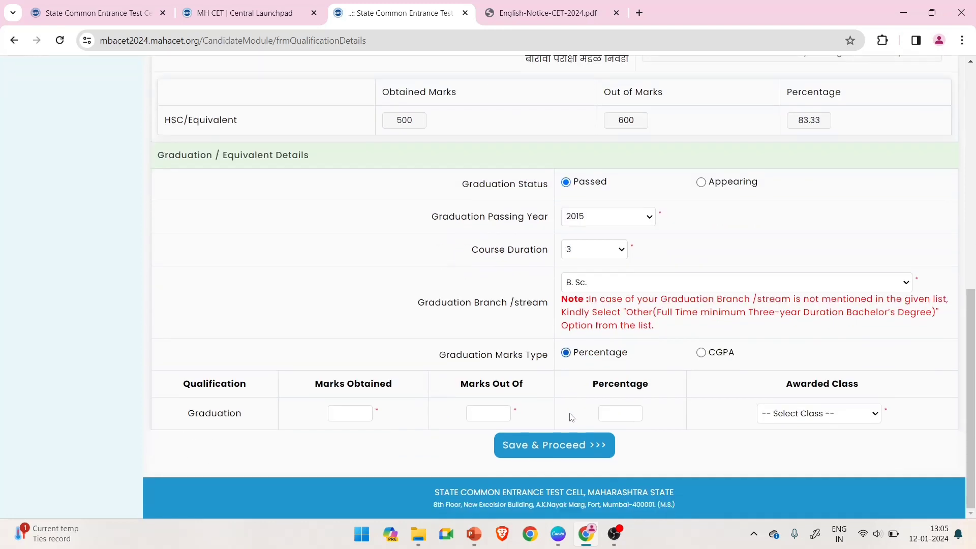
{"action": "left_click", "coordinate": [360, 411]}
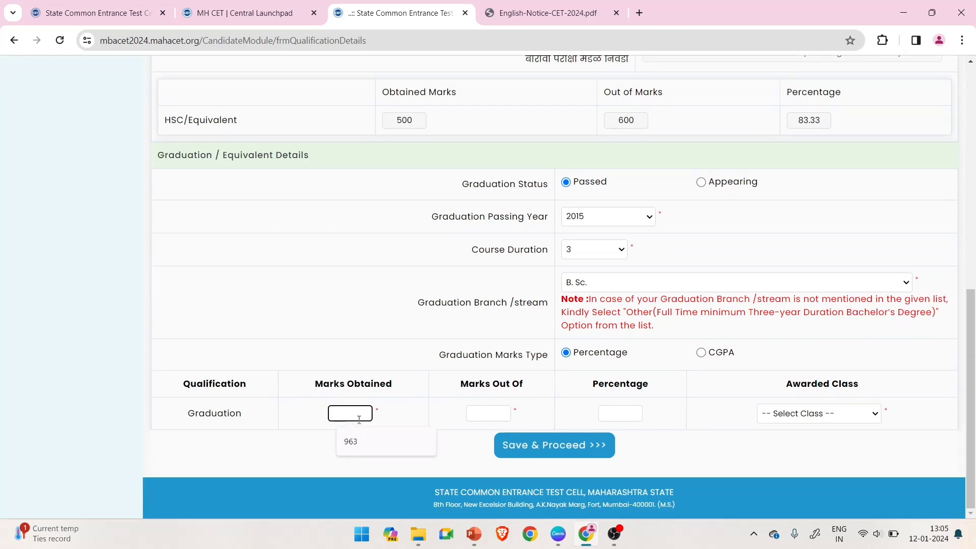
{"action": "left_click", "coordinate": [364, 450]}
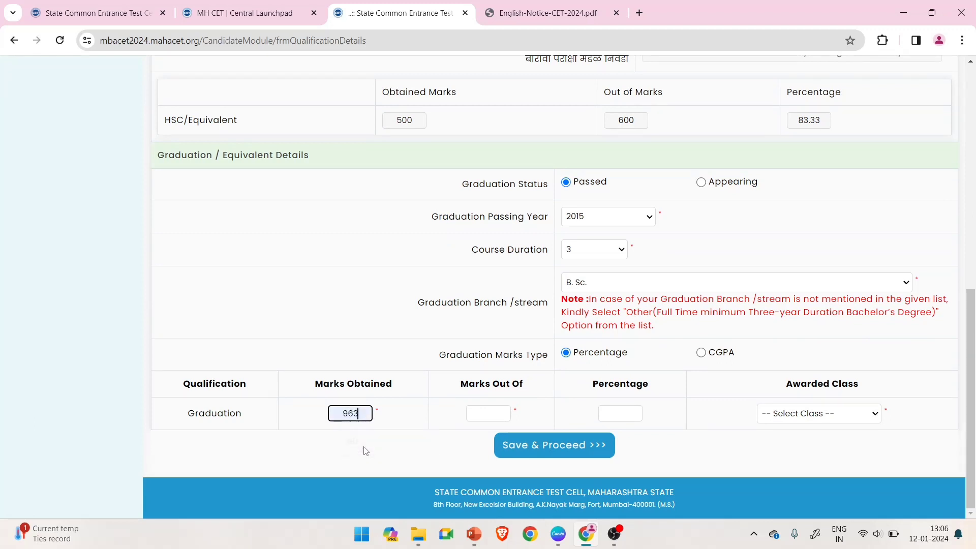
{"action": "left_click", "coordinate": [490, 418]}
{"action": "left_click", "coordinate": [493, 441]}
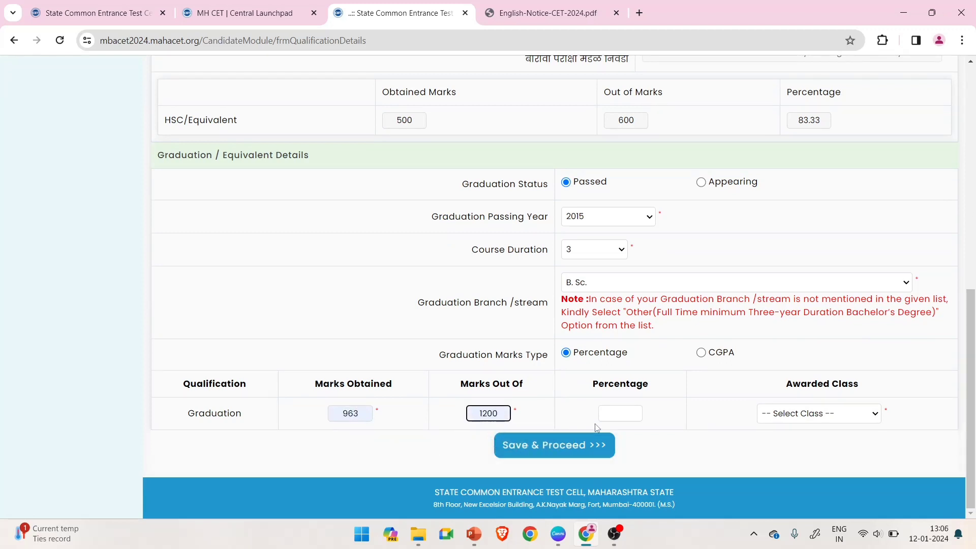
{"action": "left_click", "coordinate": [621, 414]}
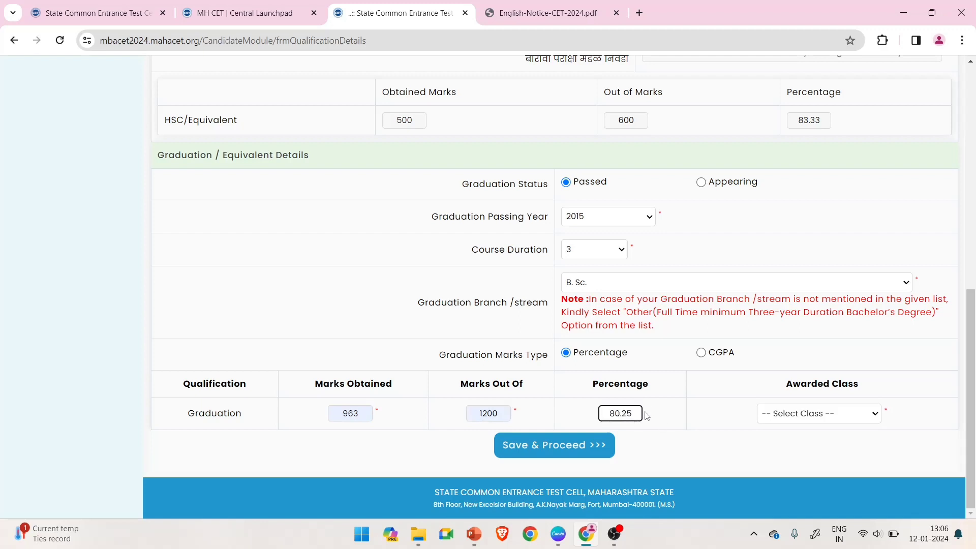
- Set the awarded class to First Class and save the qualification details
{"action": "left_click", "coordinate": [795, 413]}
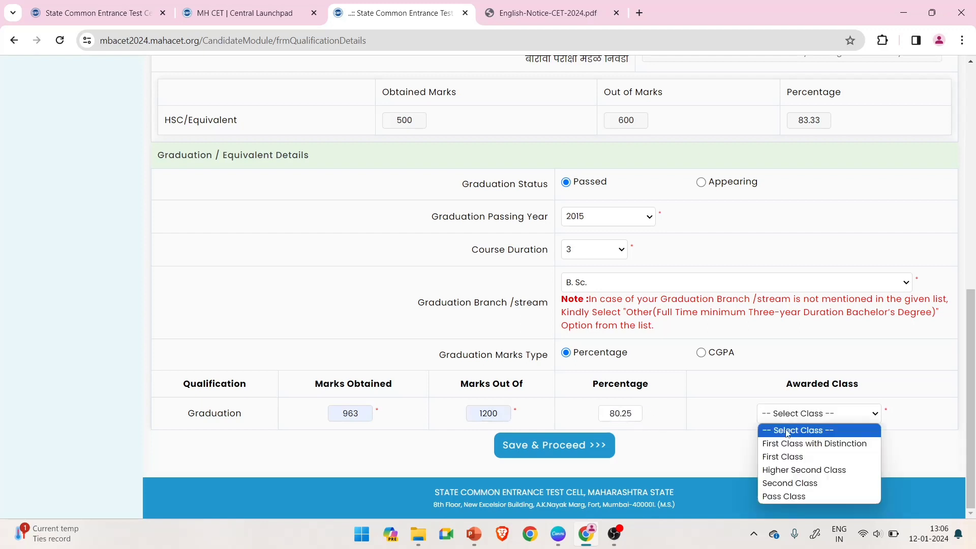
{"action": "left_click", "coordinate": [785, 458]}
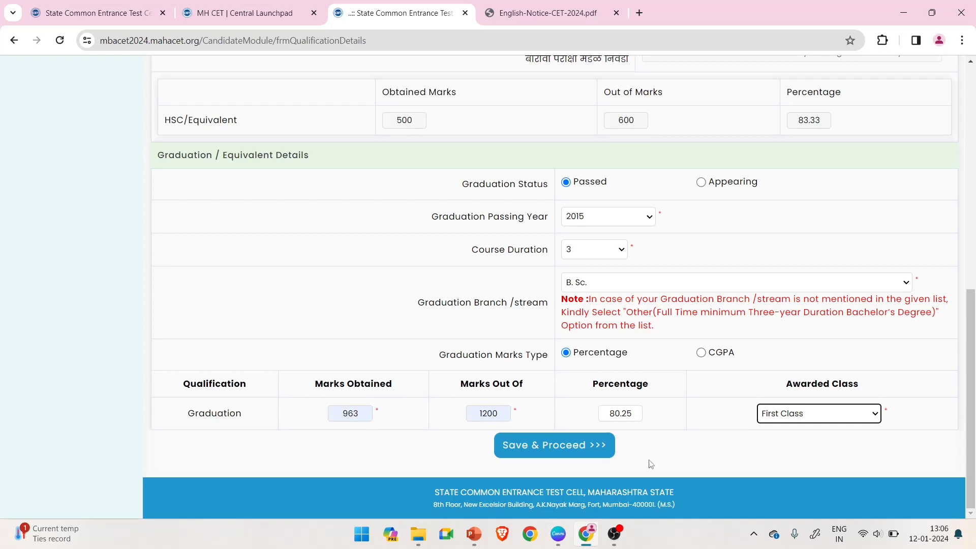
{"action": "left_click", "coordinate": [587, 451]}
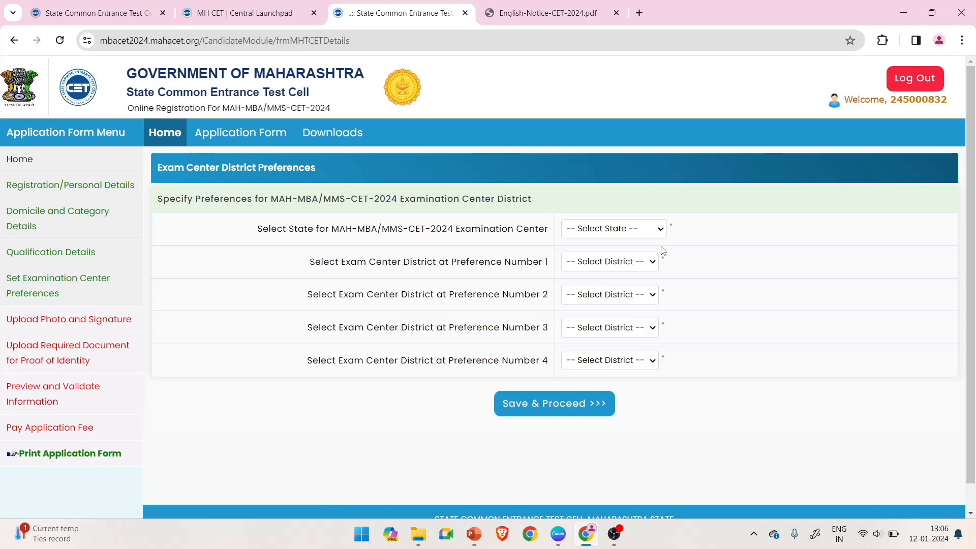
- Choose Maharashtra as exam centre state, with Mumbai City and Thane as preferences 1 and 2
{"action": "left_click", "coordinate": [610, 235]}
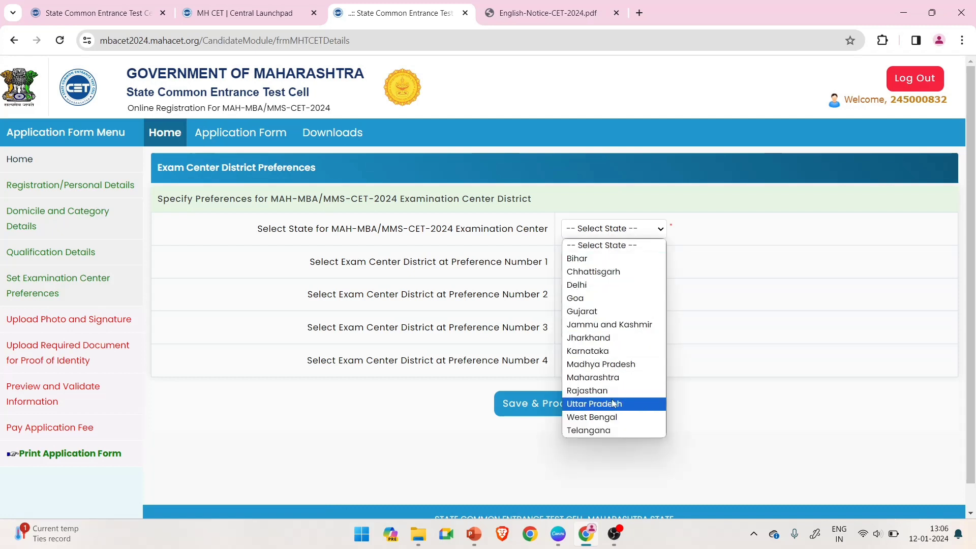
{"action": "left_click", "coordinate": [614, 378]}
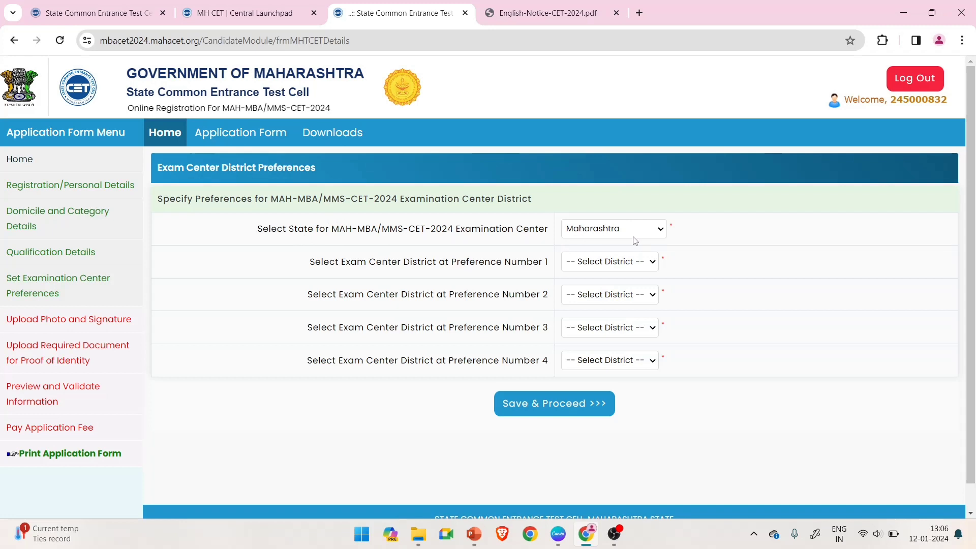
{"action": "left_click", "coordinate": [629, 262]}
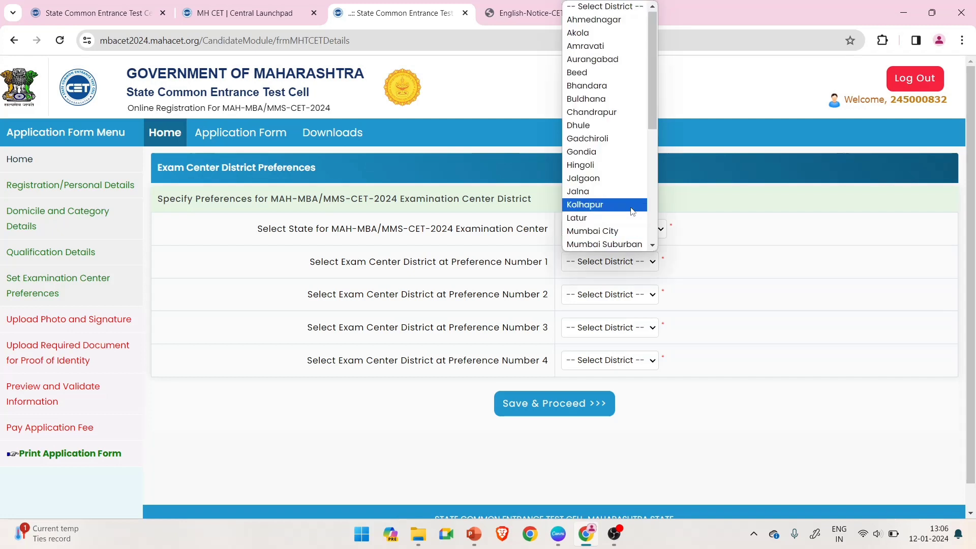
{"action": "scroll", "coordinate": [632, 211], "scroll_direction": "down", "scroll_amount": 1}
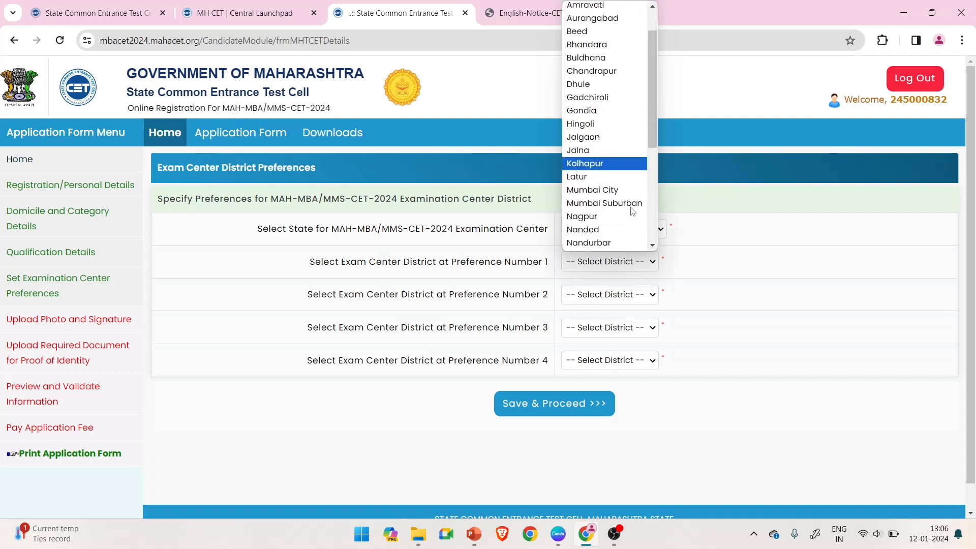
{"action": "scroll", "coordinate": [633, 212], "scroll_direction": "down", "scroll_amount": 2}
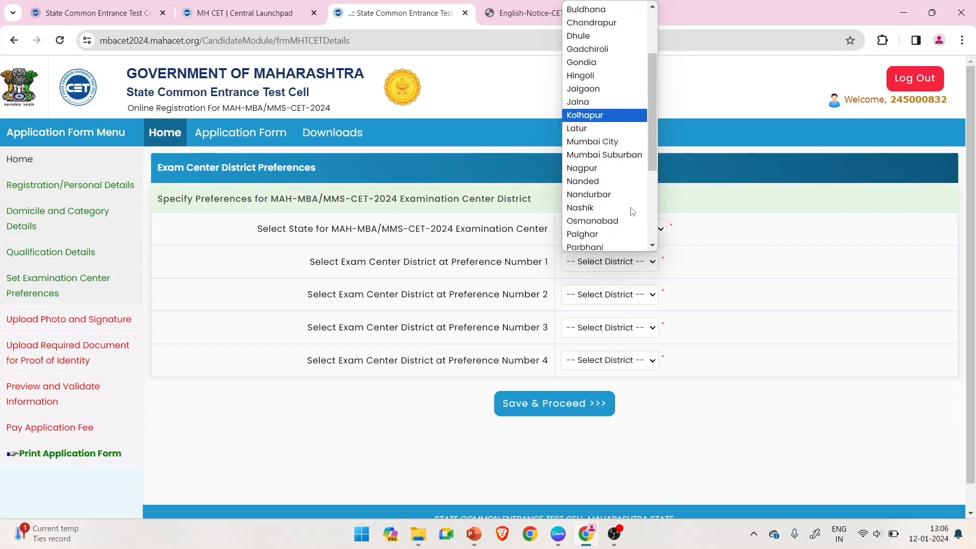
{"action": "left_click", "coordinate": [623, 142]}
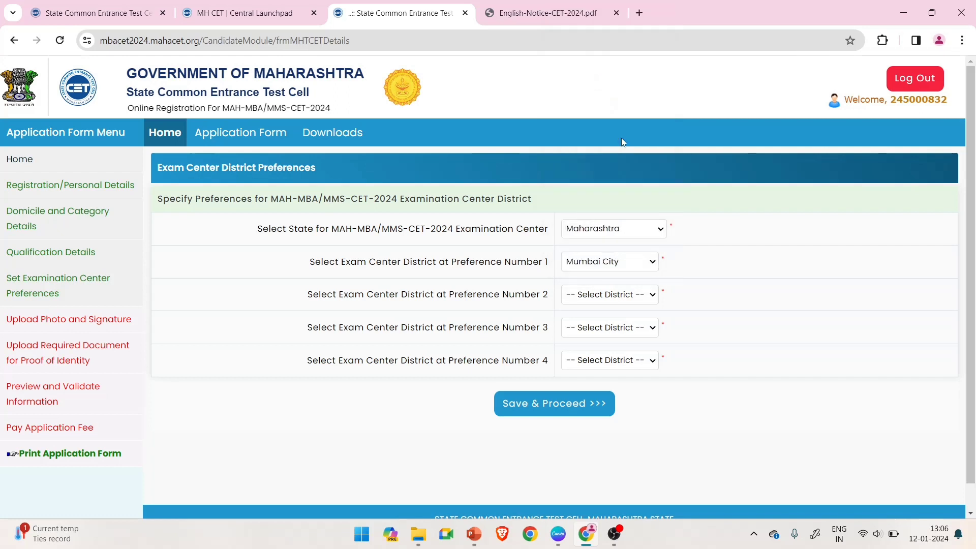
{"action": "left_click", "coordinate": [622, 299]}
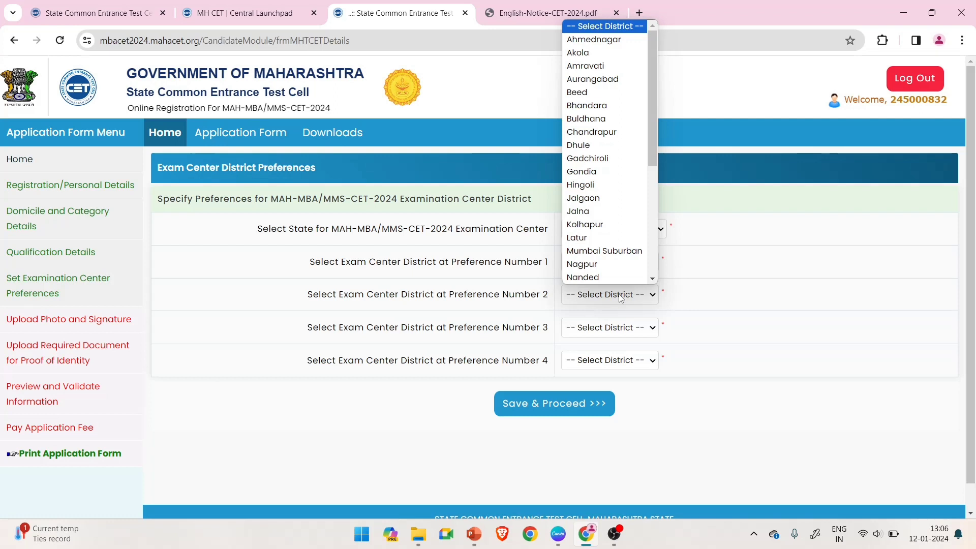
{"action": "scroll", "coordinate": [621, 256], "scroll_direction": "down", "scroll_amount": 6}
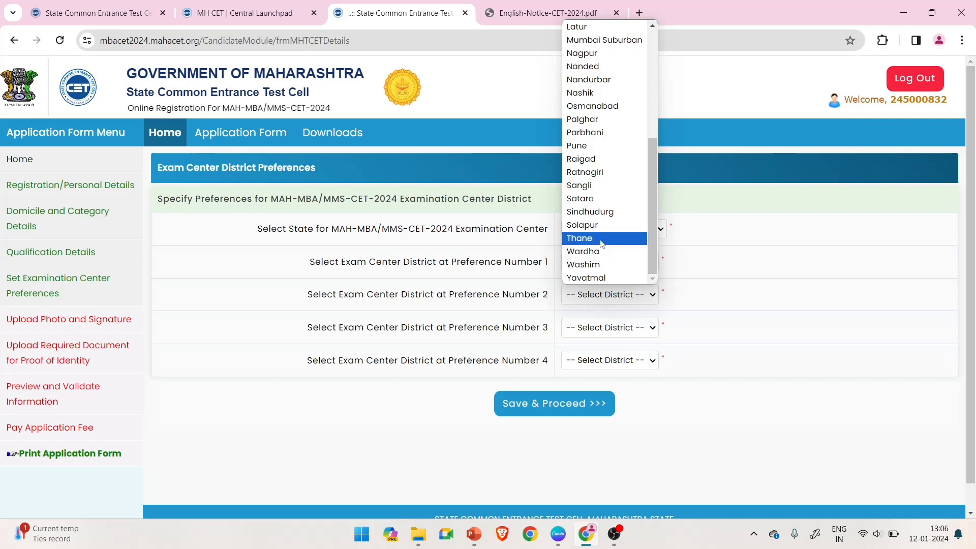
{"action": "left_click", "coordinate": [602, 238]}
- Set Palghar as preference 3 and Mumbai Suburban as preference 4, then save
{"action": "left_click", "coordinate": [617, 328]}
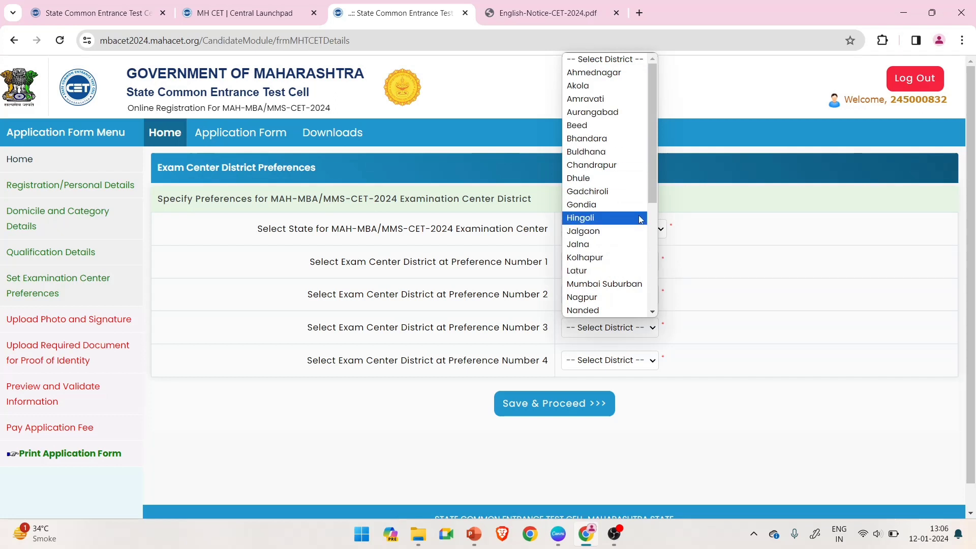
{"action": "scroll", "coordinate": [639, 215], "scroll_direction": "down", "scroll_amount": 3}
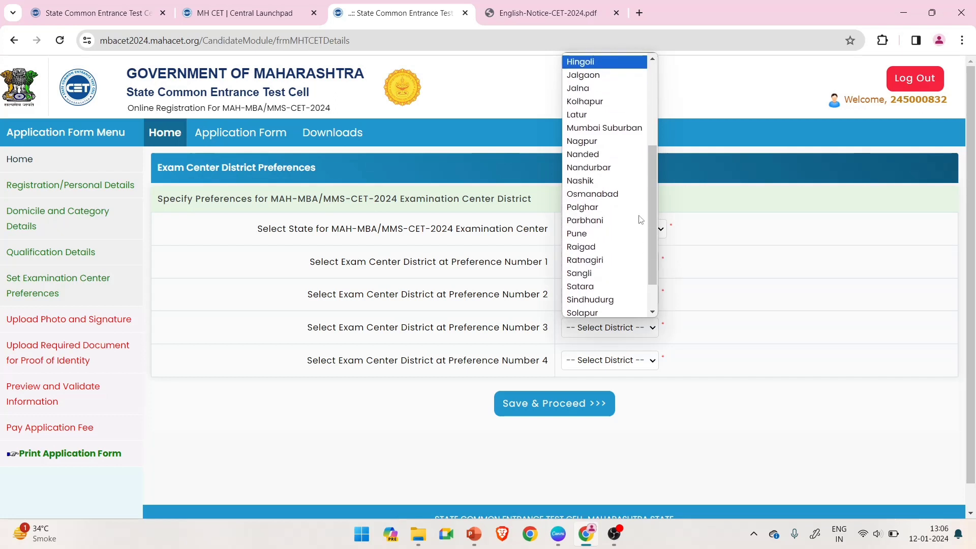
{"action": "left_click", "coordinate": [601, 207]}
{"action": "left_click", "coordinate": [615, 362]}
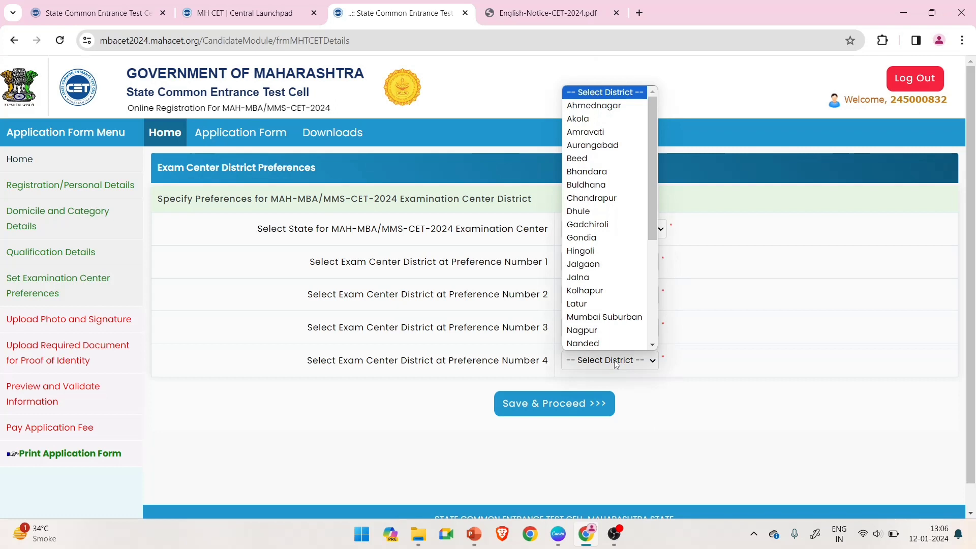
{"action": "scroll", "coordinate": [611, 285], "scroll_direction": "down", "scroll_amount": 4}
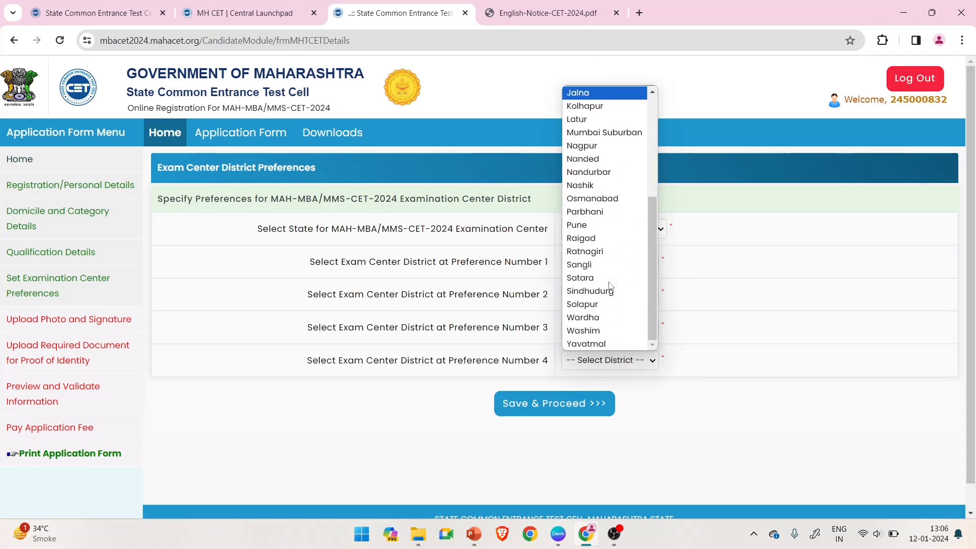
{"action": "left_click", "coordinate": [620, 132]}
{"action": "left_click", "coordinate": [548, 412]}
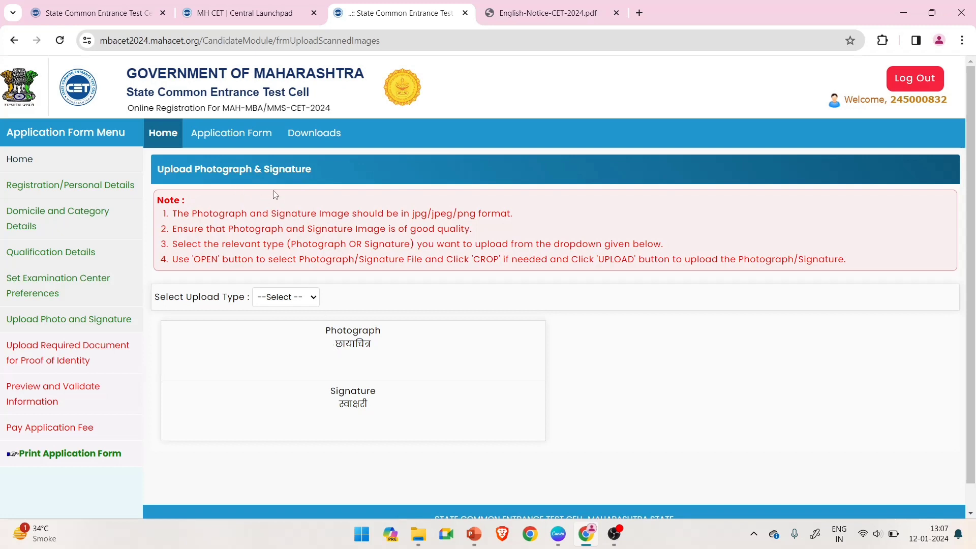
- Choose Photograph as the upload type, then save the photo and signature
{"action": "left_click", "coordinate": [311, 298]}
{"action": "left_click", "coordinate": [298, 328]}
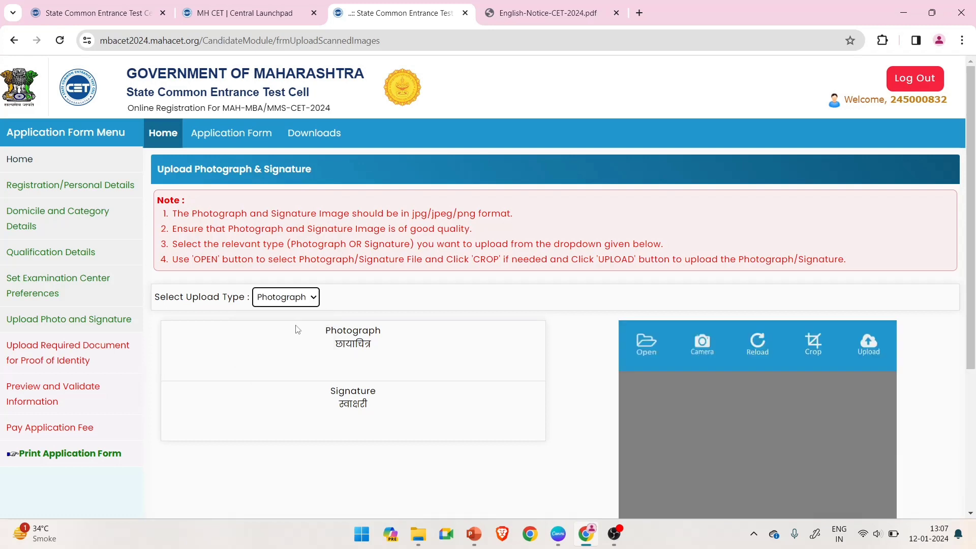
{"action": "scroll", "coordinate": [298, 330], "scroll_direction": "down", "scroll_amount": 1}
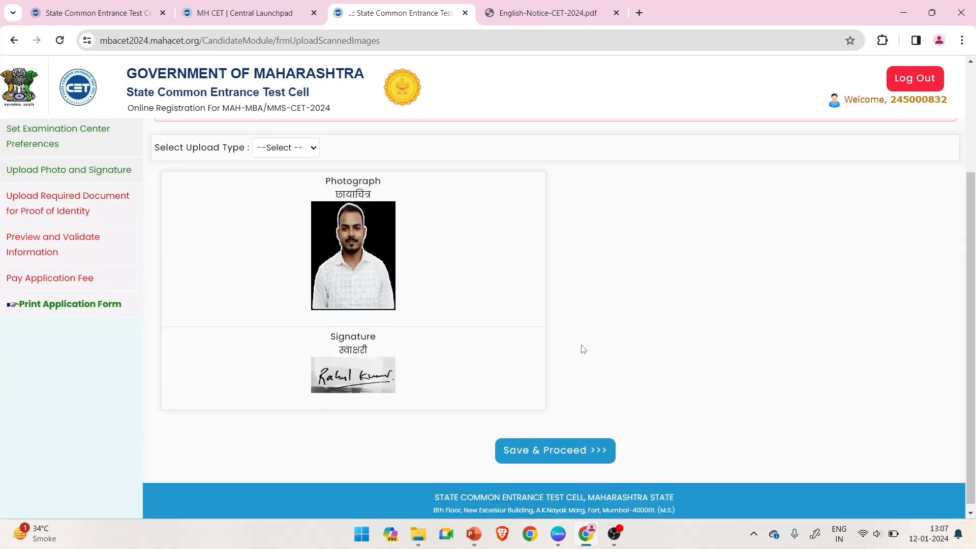
{"action": "left_click", "coordinate": [566, 459]}
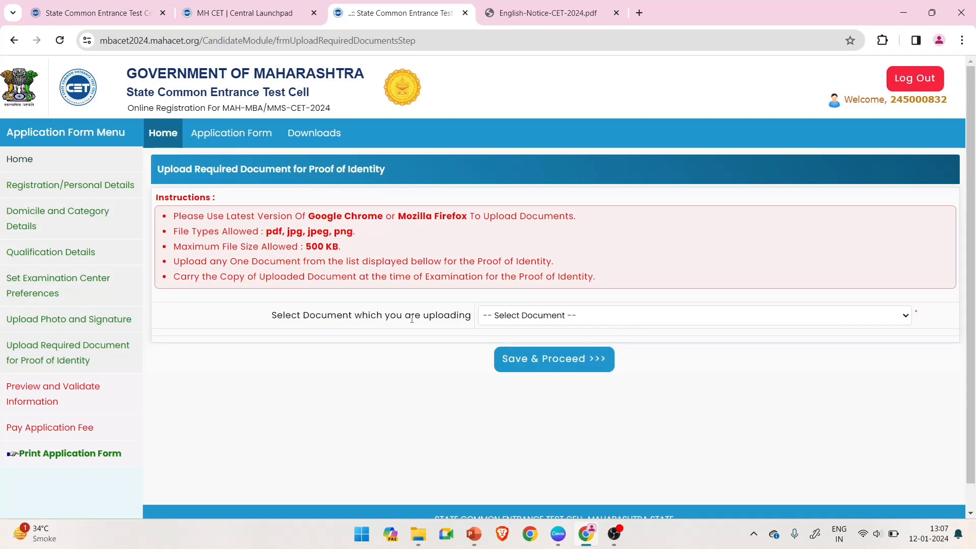
- Upload an Aadhaar Card file as proof of identity and save to reach the application preview
{"action": "left_click", "coordinate": [529, 315]}
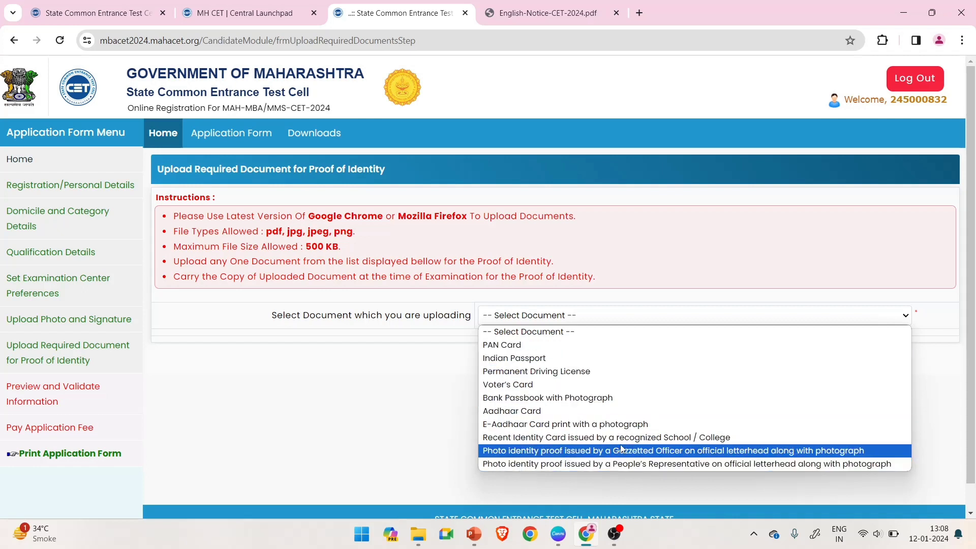
{"action": "left_click", "coordinate": [578, 411]}
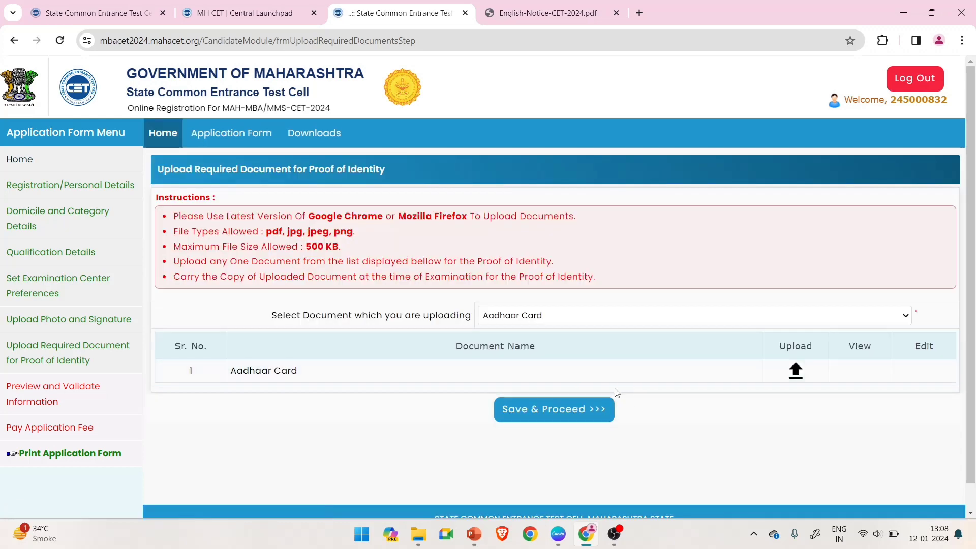
{"action": "left_click", "coordinate": [796, 370]}
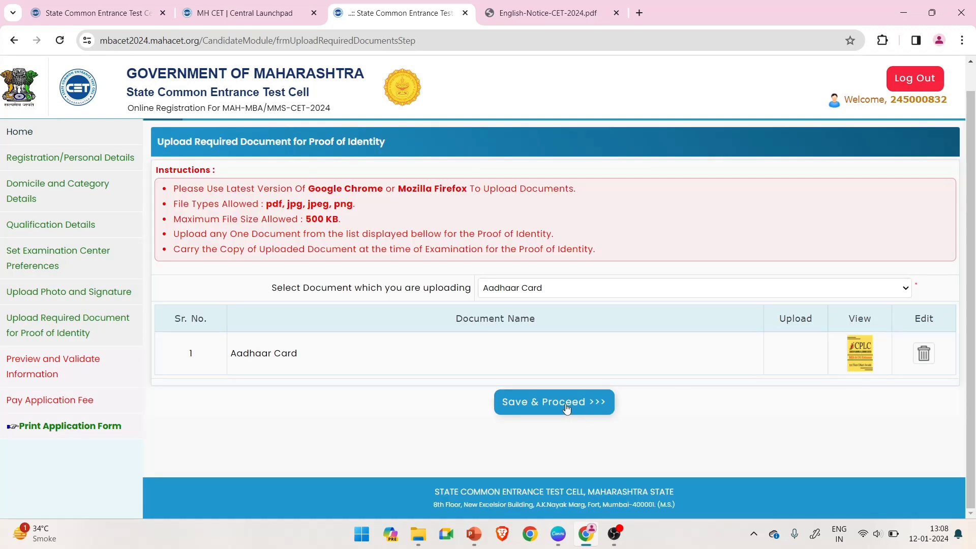
{"action": "left_click", "coordinate": [567, 408]}
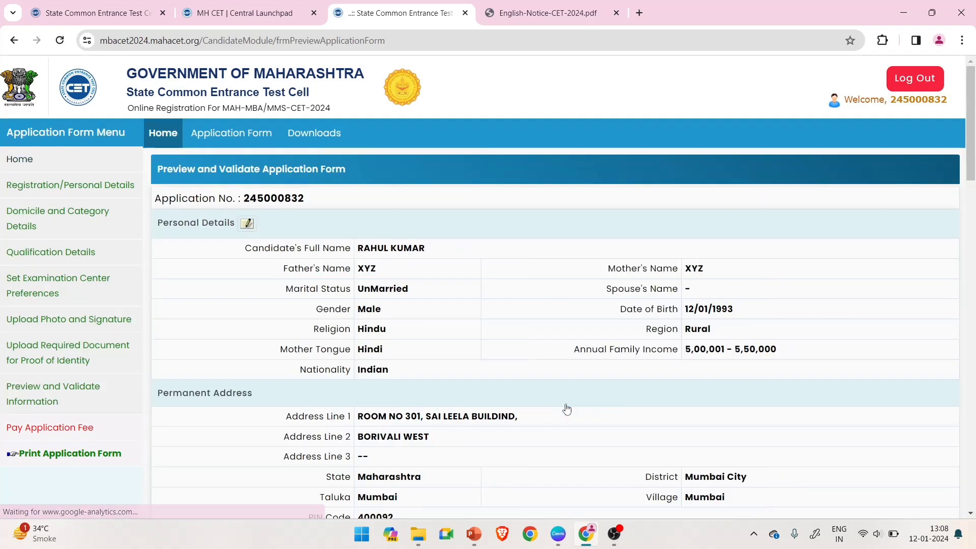
- Scroll through the Preview and Validate page to review all application details
{"action": "scroll", "coordinate": [567, 409], "scroll_direction": "down", "scroll_amount": 2}
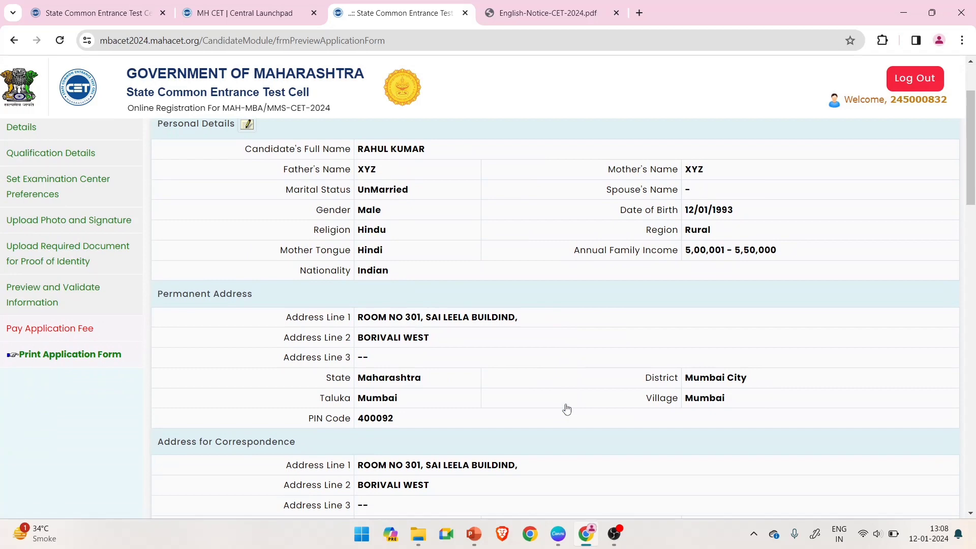
{"action": "scroll", "coordinate": [567, 408], "scroll_direction": "up", "scroll_amount": 2}
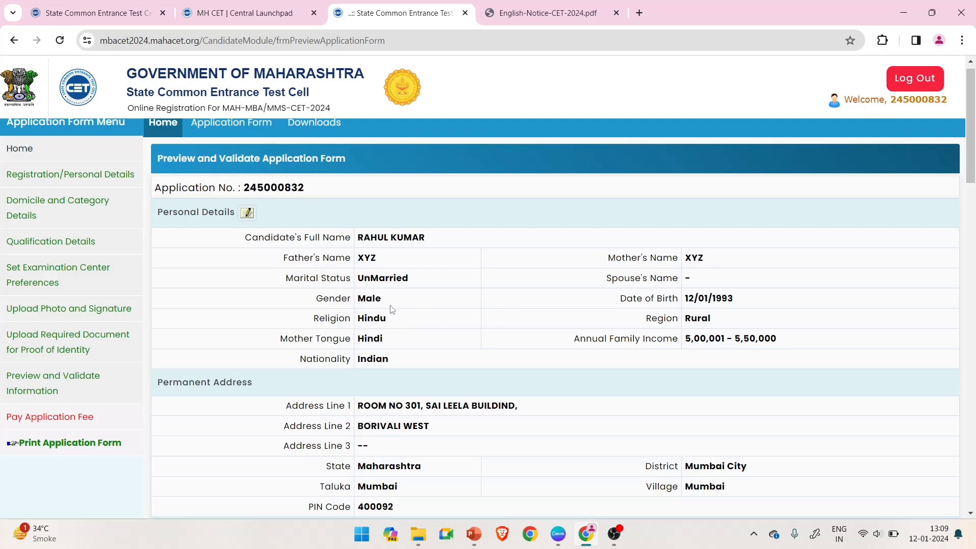
{"action": "scroll", "coordinate": [563, 312], "scroll_direction": "down", "scroll_amount": 2}
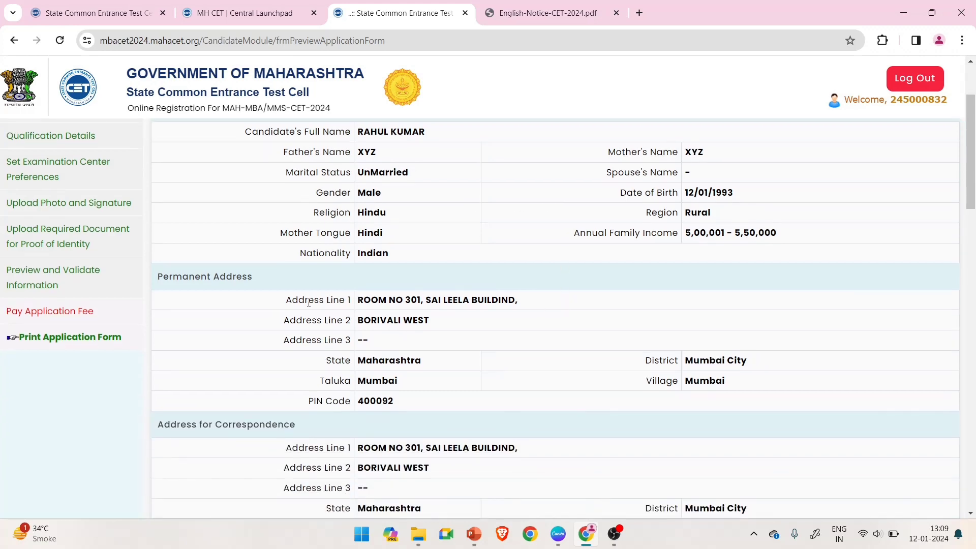
{"action": "scroll", "coordinate": [468, 349], "scroll_direction": "down", "scroll_amount": 3}
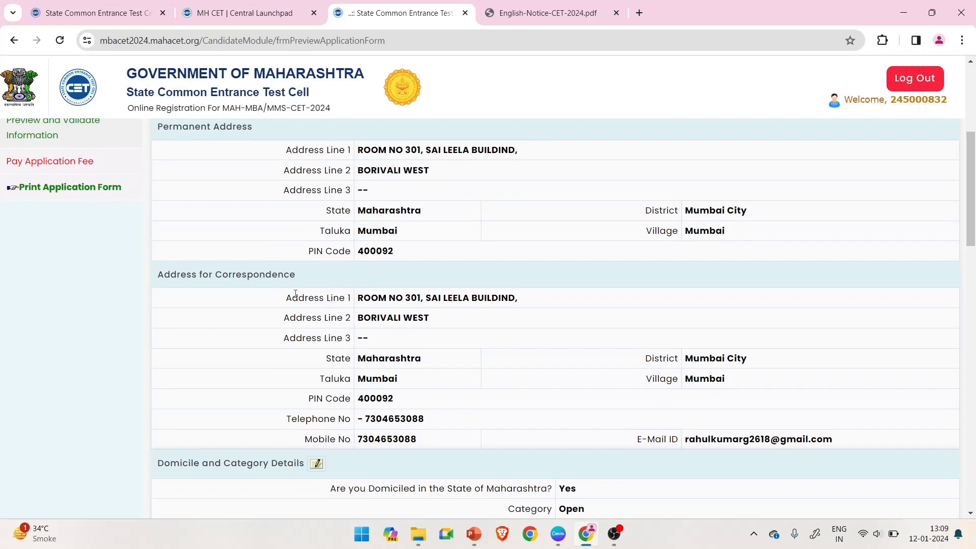
{"action": "scroll", "coordinate": [295, 294], "scroll_direction": "up", "scroll_amount": 1}
{"action": "scroll", "coordinate": [359, 314], "scroll_direction": "down", "scroll_amount": 6}
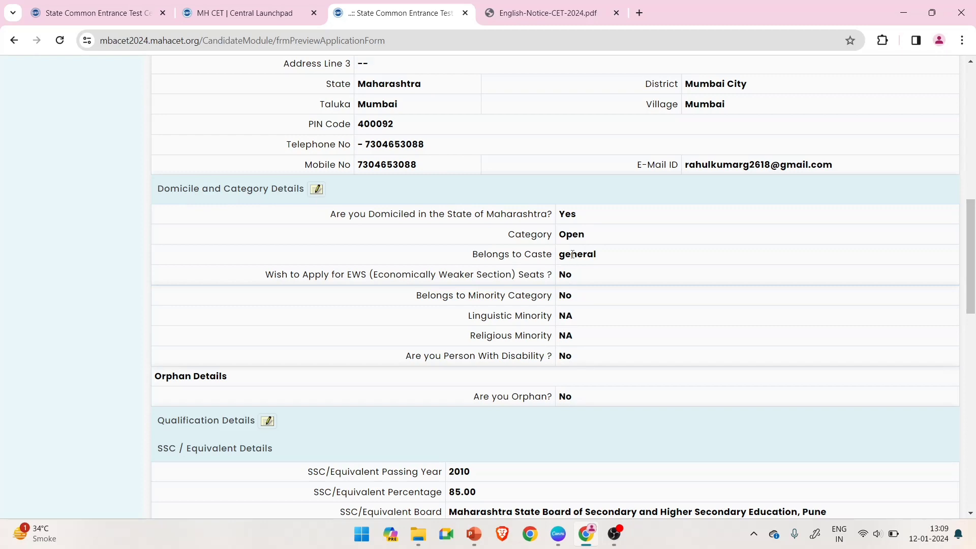
{"action": "scroll", "coordinate": [572, 254], "scroll_direction": "down", "scroll_amount": 4}
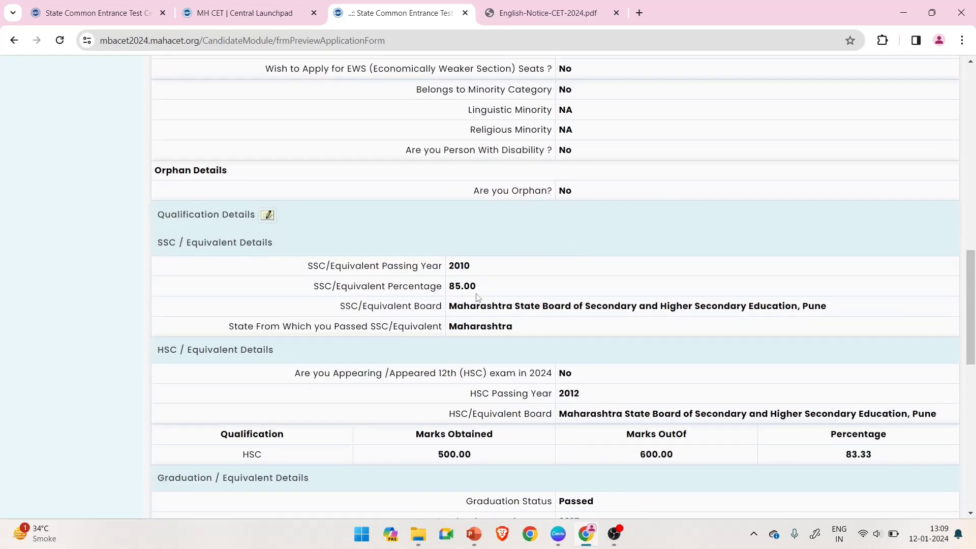
{"action": "scroll", "coordinate": [515, 348], "scroll_direction": "down", "scroll_amount": 2}
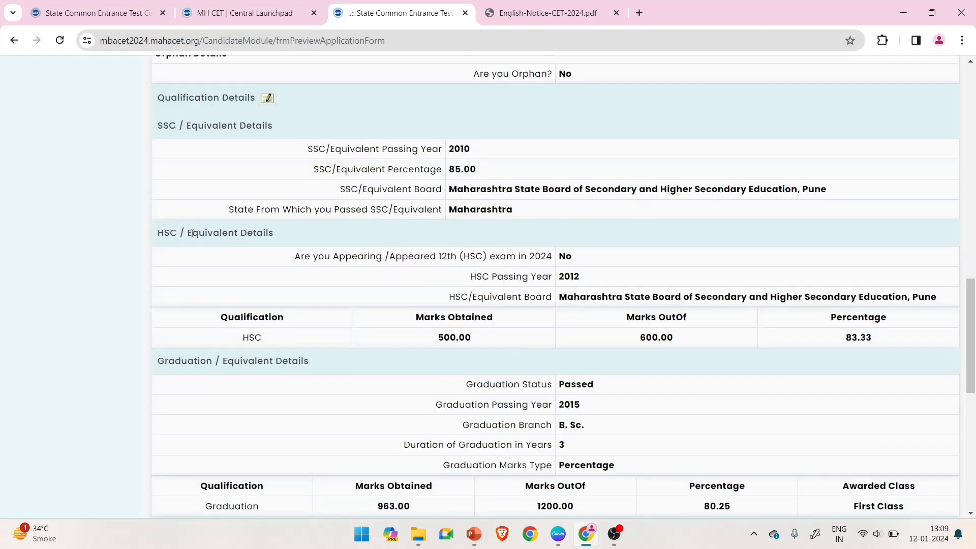
{"action": "scroll", "coordinate": [279, 249], "scroll_direction": "down", "scroll_amount": 2}
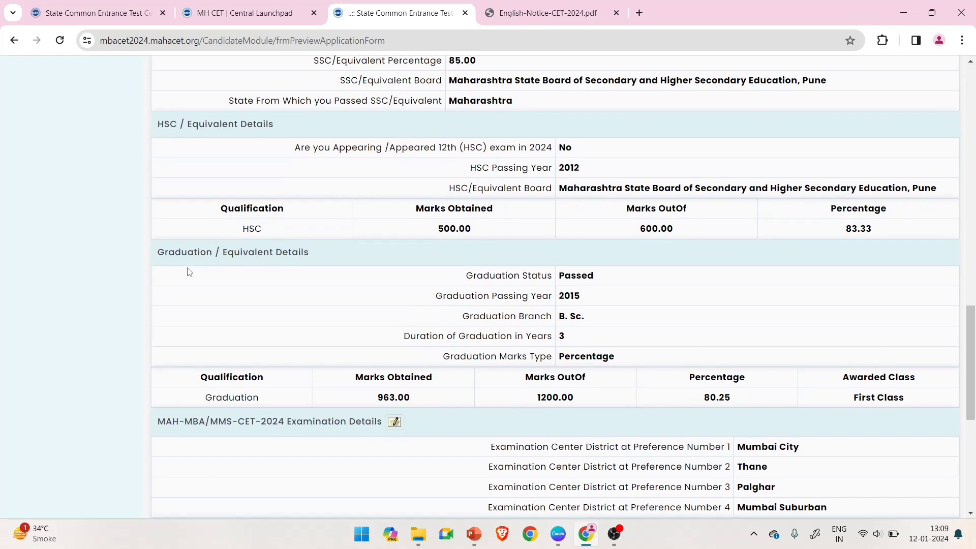
{"action": "scroll", "coordinate": [576, 351], "scroll_direction": "down", "scroll_amount": 3}
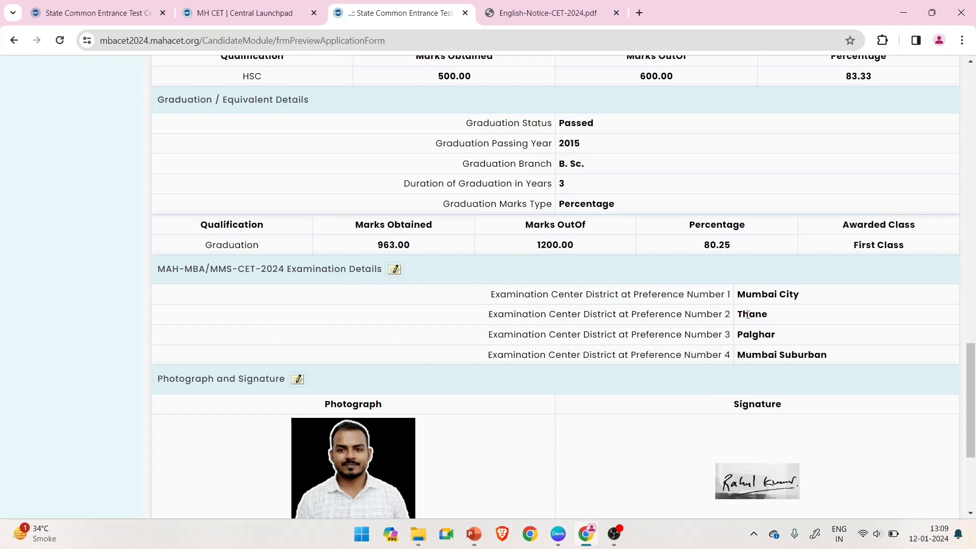
- Proceed for payment and confirm in Self Confirmation that the details are final
{"action": "scroll", "coordinate": [748, 314], "scroll_direction": "down", "scroll_amount": 2}
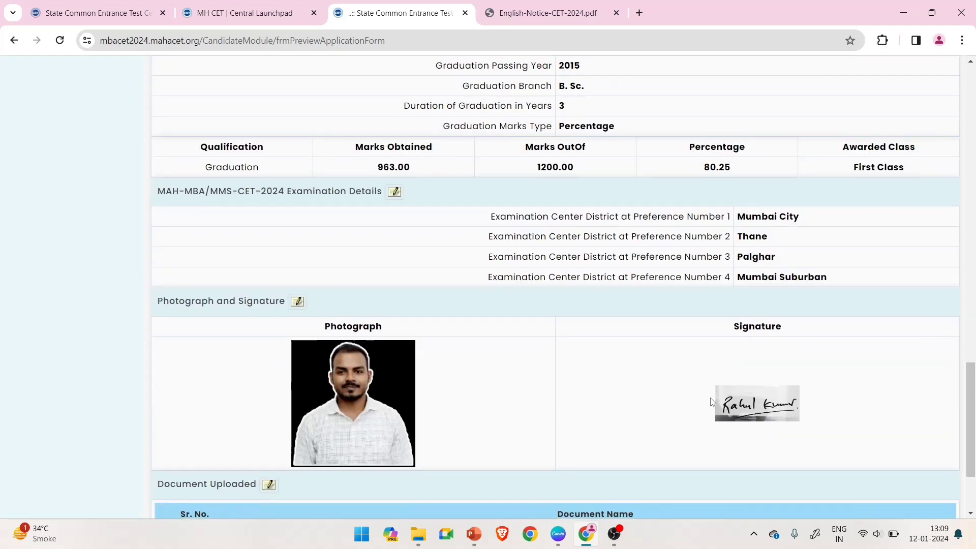
{"action": "scroll", "coordinate": [712, 402], "scroll_direction": "down", "scroll_amount": 3}
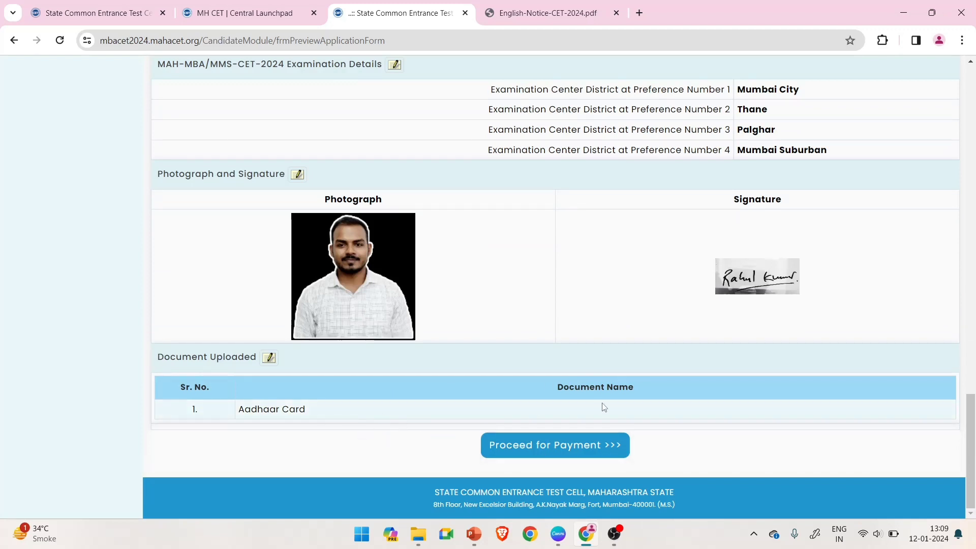
{"action": "left_click", "coordinate": [561, 446]}
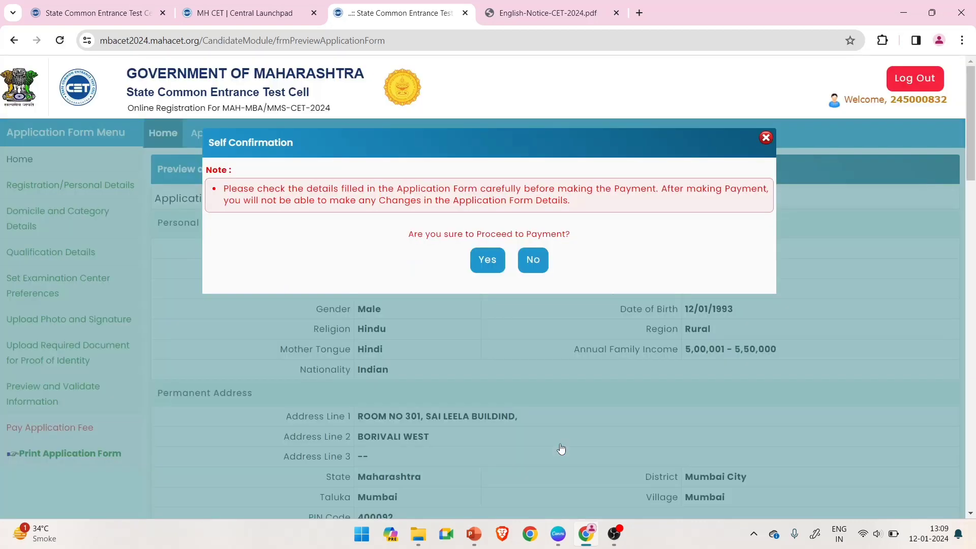
{"action": "left_click", "coordinate": [497, 268]}
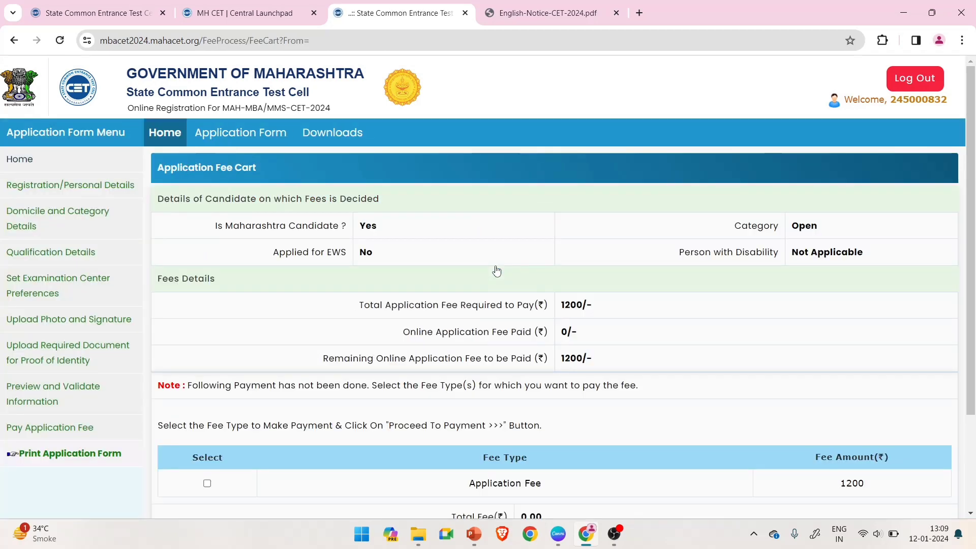
- Select the ₹1200 Application Fee, choose Razorpay as payment mode and accept the terms
{"action": "scroll", "coordinate": [497, 271], "scroll_direction": "down", "scroll_amount": 2}
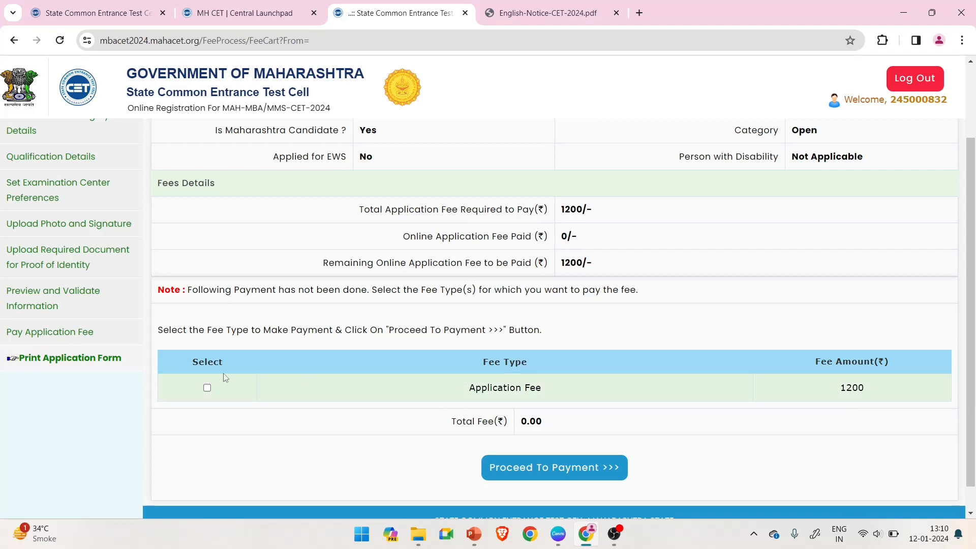
{"action": "left_click", "coordinate": [208, 388]}
{"action": "scroll", "coordinate": [552, 433], "scroll_direction": "down", "scroll_amount": 1}
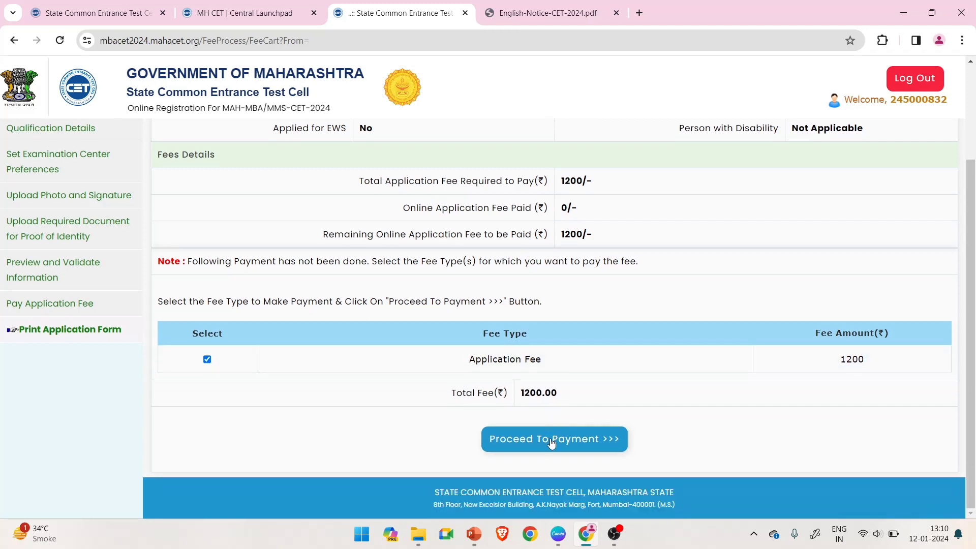
{"action": "left_click", "coordinate": [551, 441]}
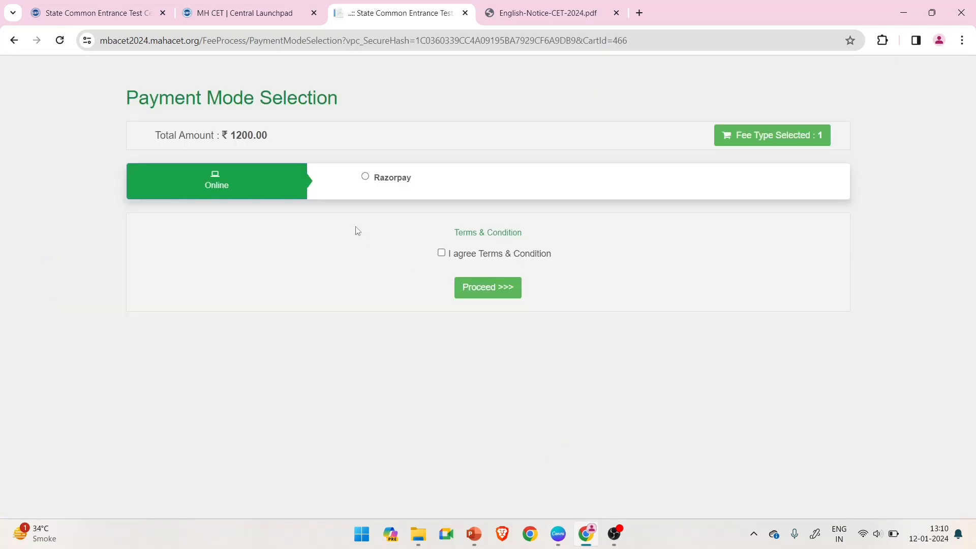
{"action": "left_click", "coordinate": [366, 177]}
{"action": "left_click", "coordinate": [442, 252]}
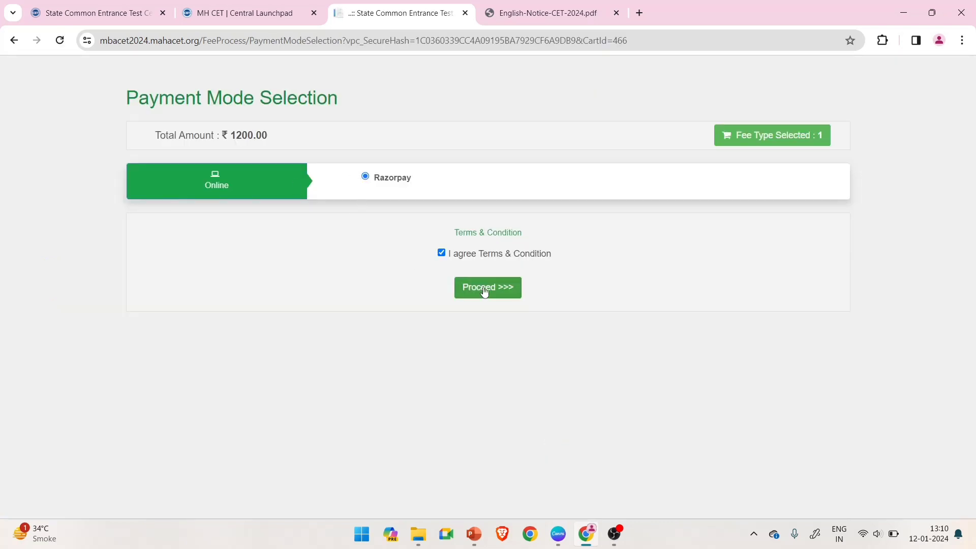